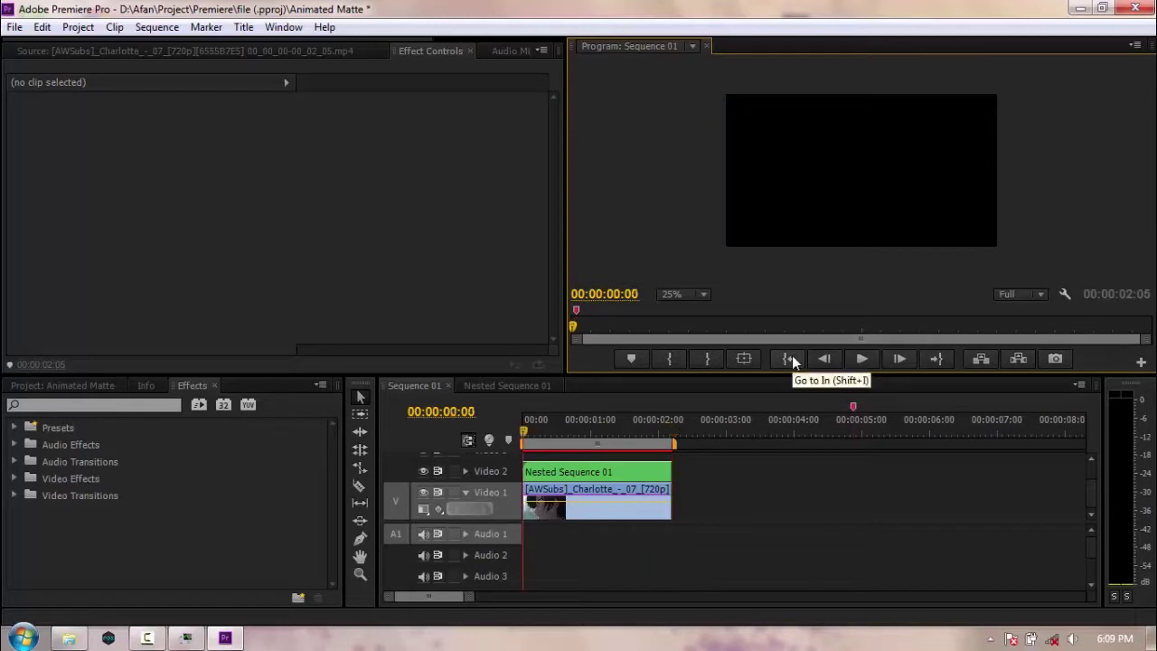
- Create a new sequence with the DVCPROHD 720p24 preset, keeping the default sequence name
{"action": "left_click", "coordinate": [55, 386]}
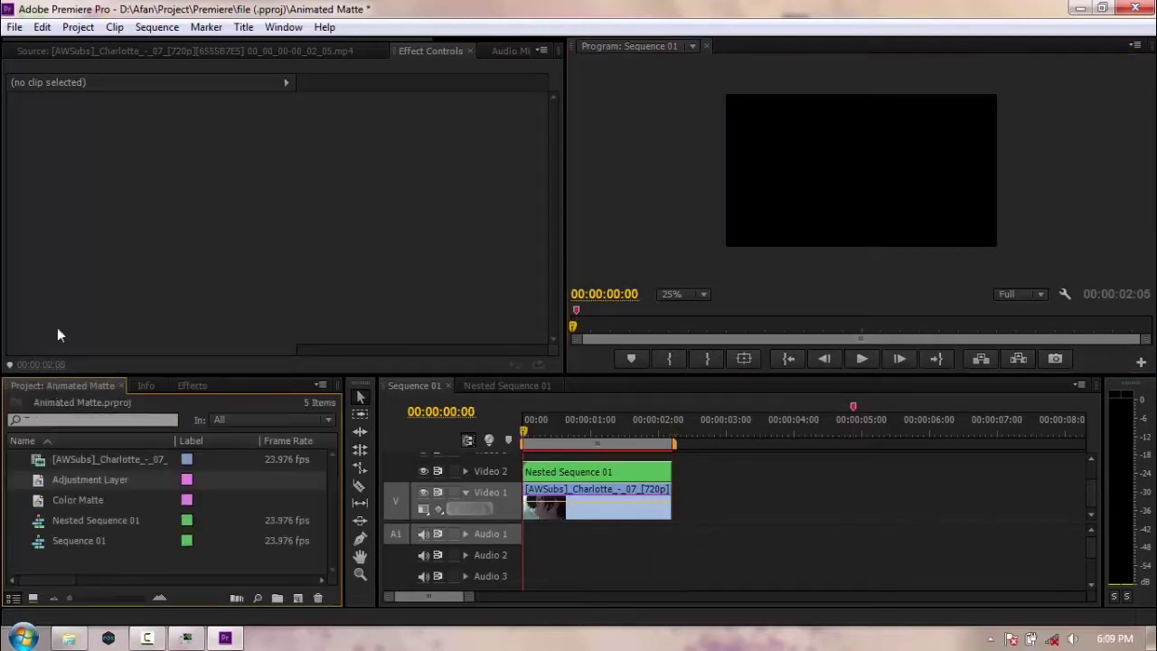
{"action": "left_click", "coordinate": [15, 28]}
{"action": "mouse_move", "coordinate": [36, 47]}
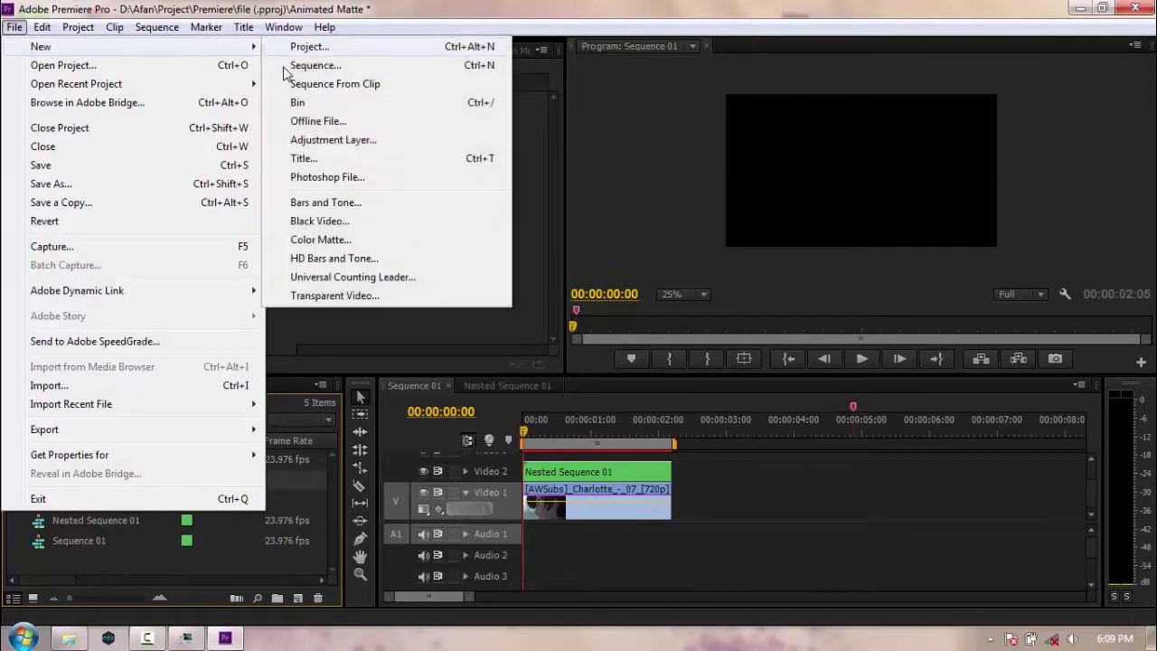
{"action": "left_click", "coordinate": [298, 69]}
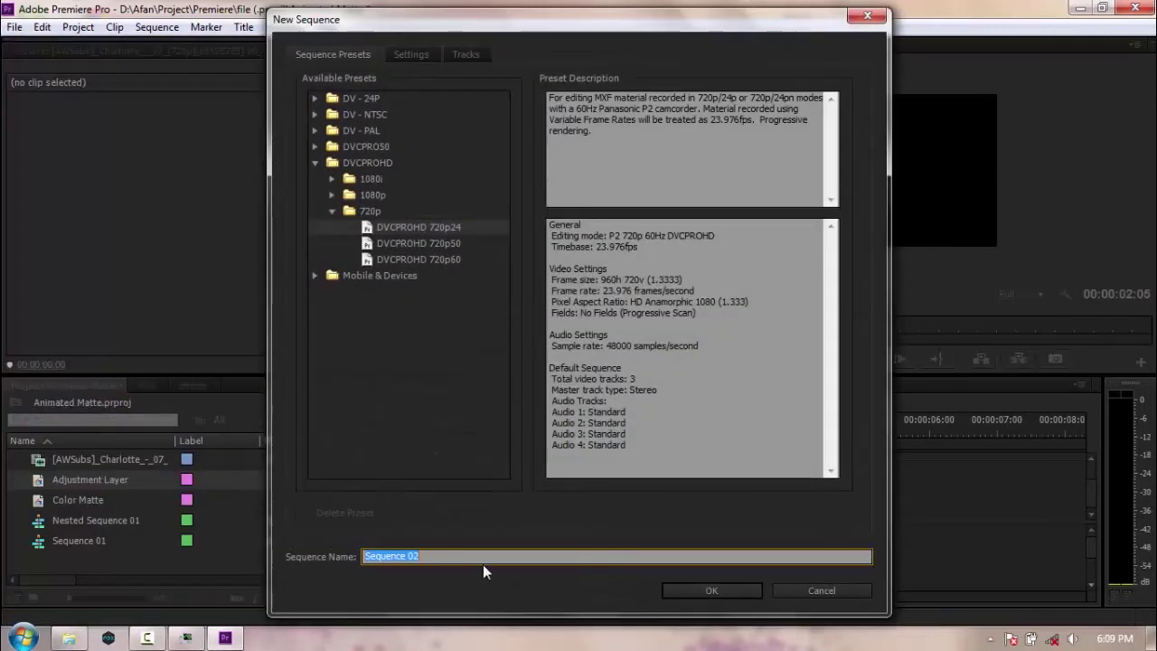
{"action": "left_click", "coordinate": [712, 592]}
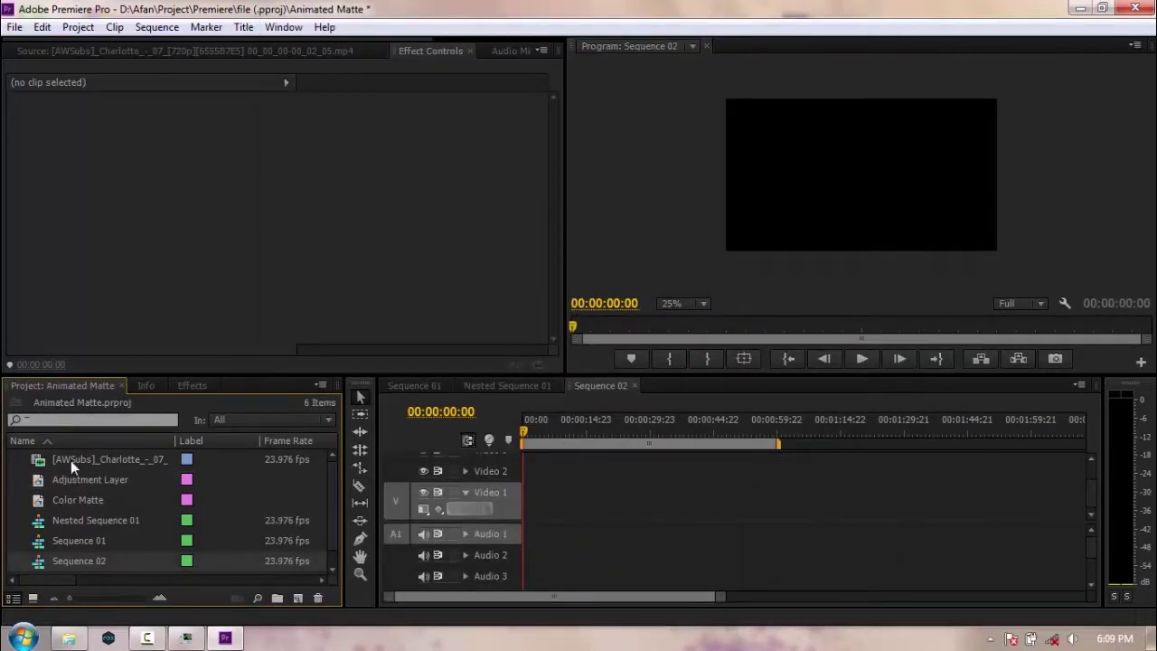
- Load the Charlotte footage in the source monitor and place it at the start of Video 1 in the new sequence
{"action": "left_click", "coordinate": [38, 463]}
{"action": "double_click", "coordinate": [39, 463]}
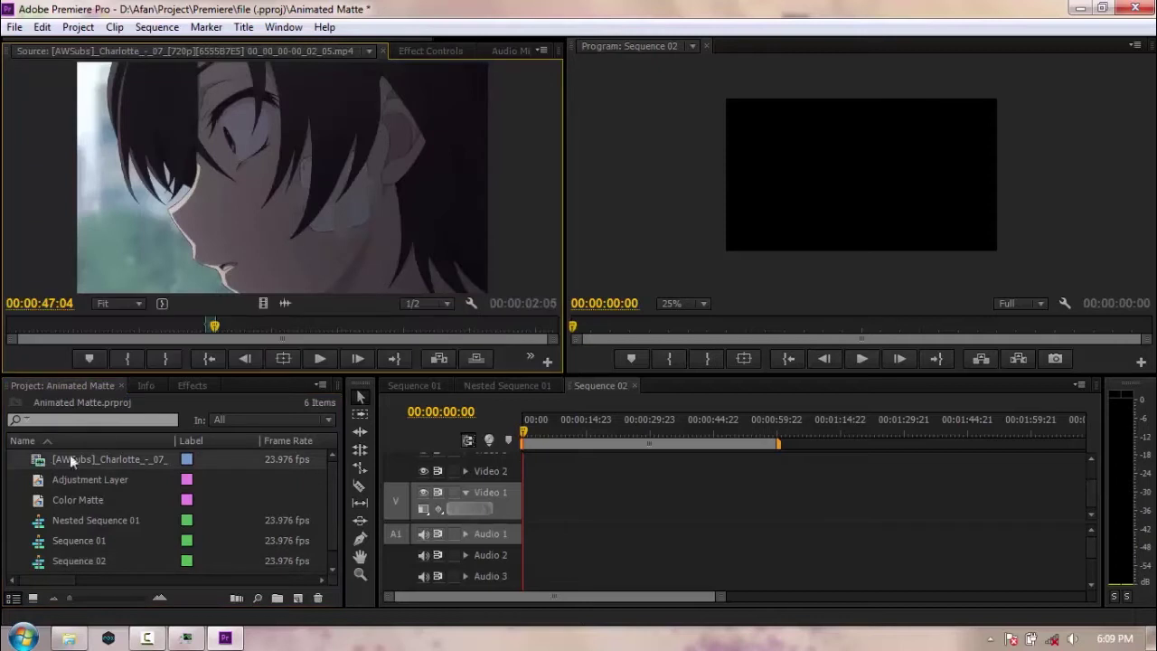
{"action": "left_click_drag", "start_coordinate": [214, 327], "coordinate": [533, 493]}
{"action": "left_click", "coordinate": [683, 358]}
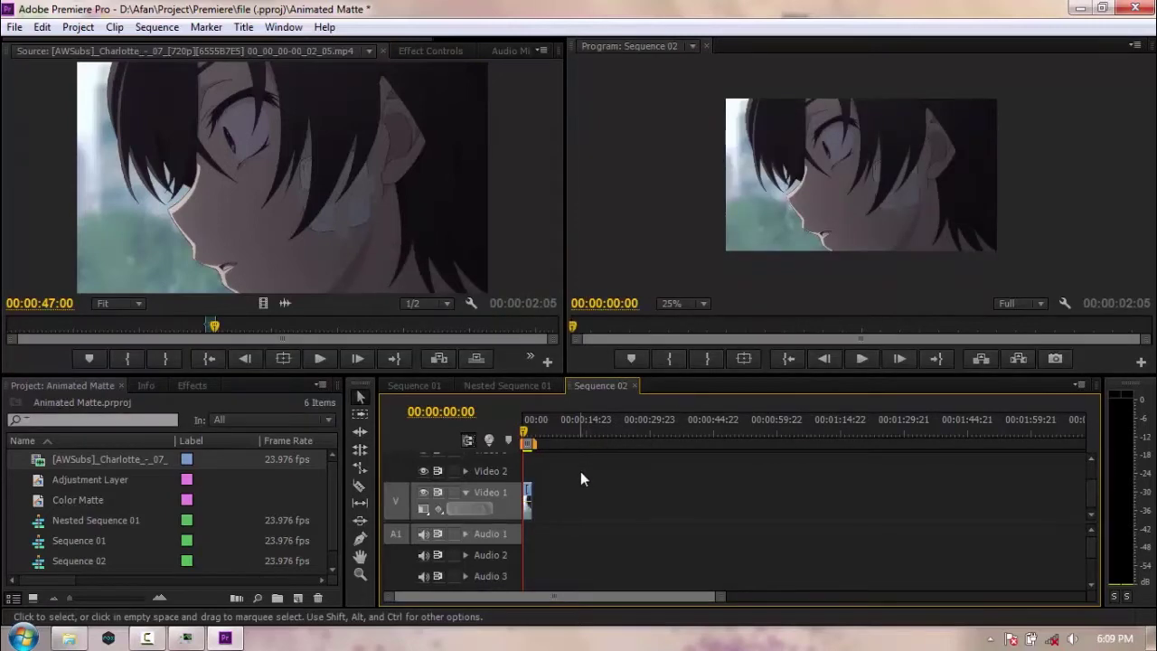
{"action": "key", "text": "equal"}
{"action": "key", "text": "equal"}
{"action": "key", "text": "equal"}
{"action": "key", "text": "equal"}
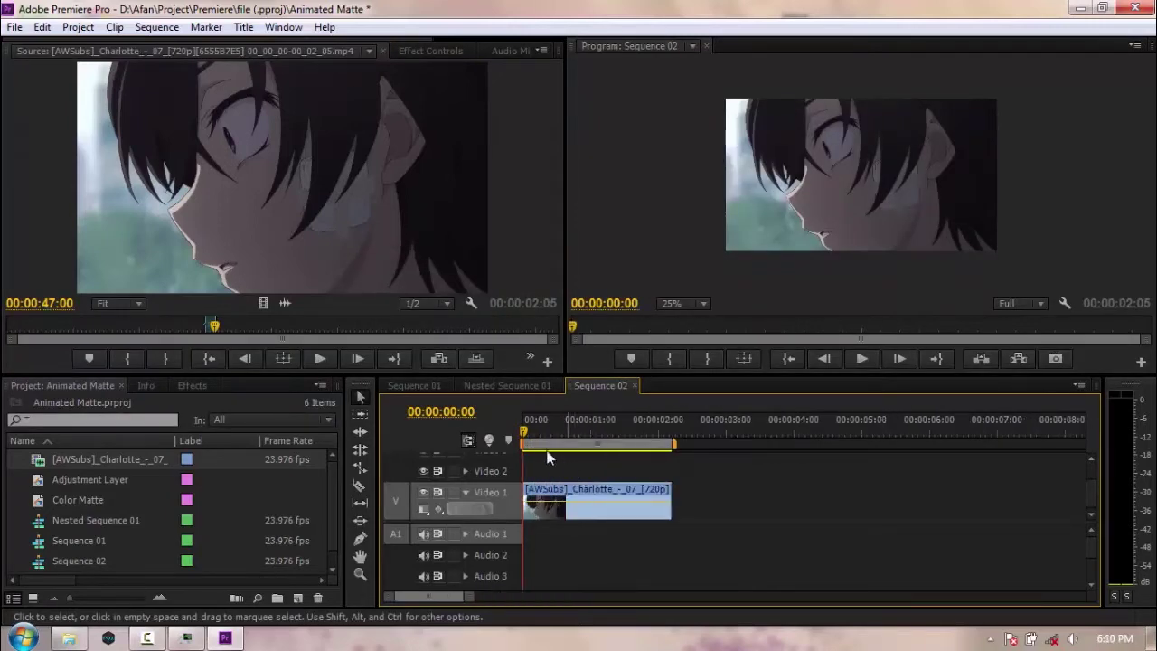
- Scrub through the placed clip, set the program preview zoom to Fit and display the safe margins
{"action": "left_click_drag", "start_coordinate": [528, 426], "coordinate": [596, 435]}
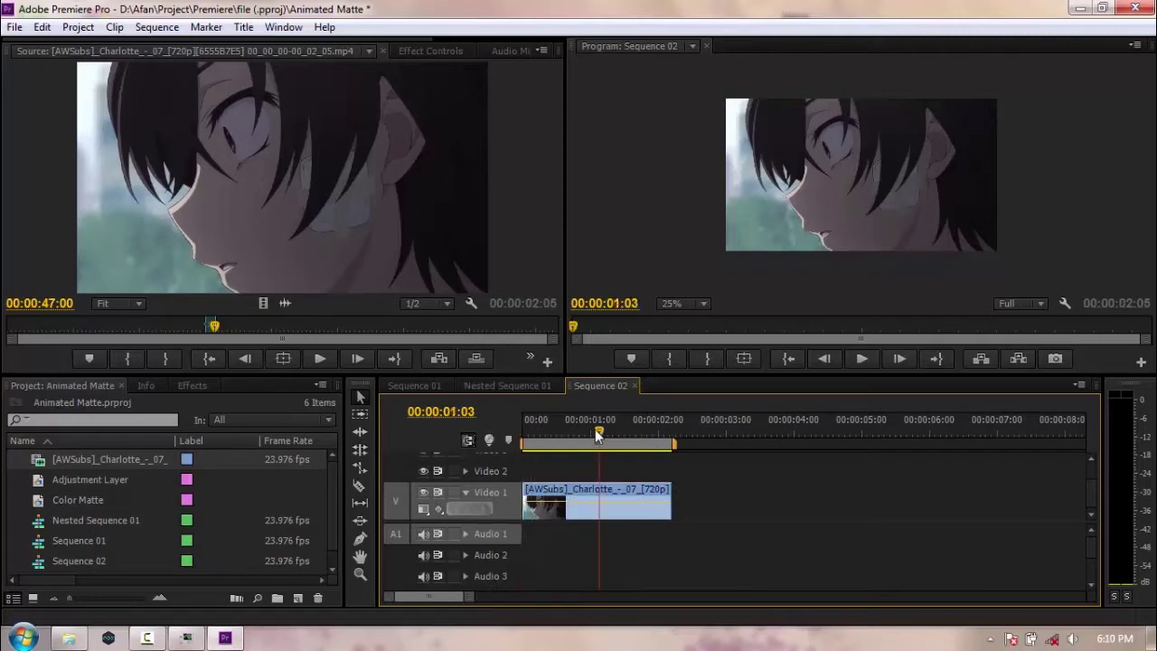
{"action": "left_click", "coordinate": [673, 304]}
{"action": "left_click", "coordinate": [692, 322]}
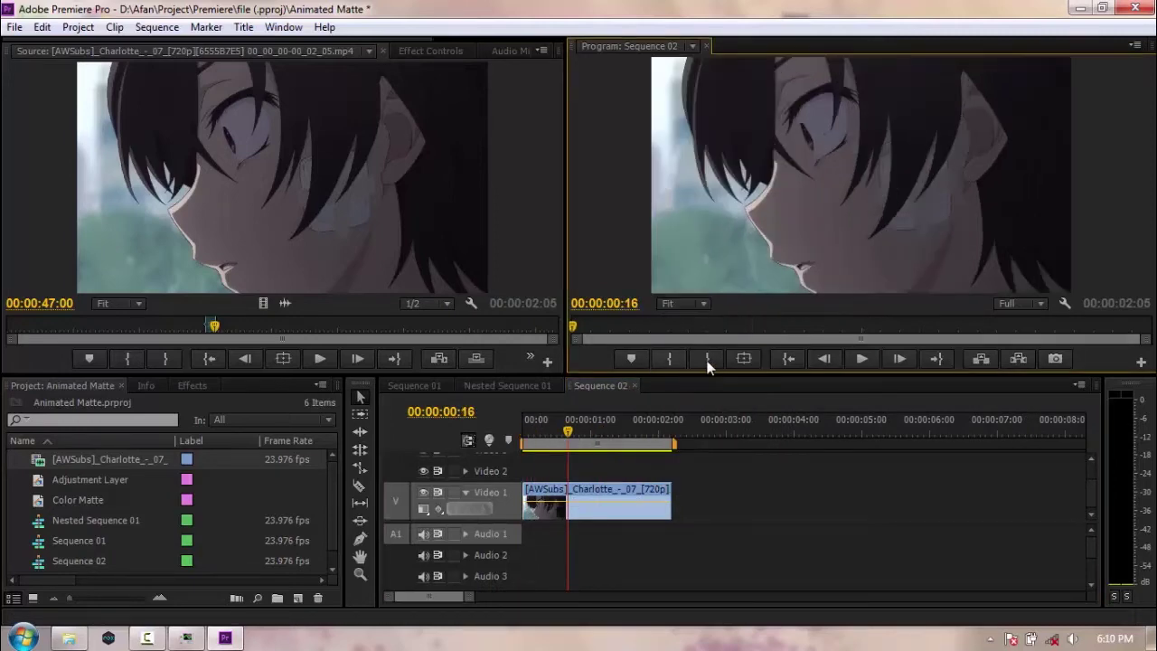
{"action": "left_click", "coordinate": [744, 359]}
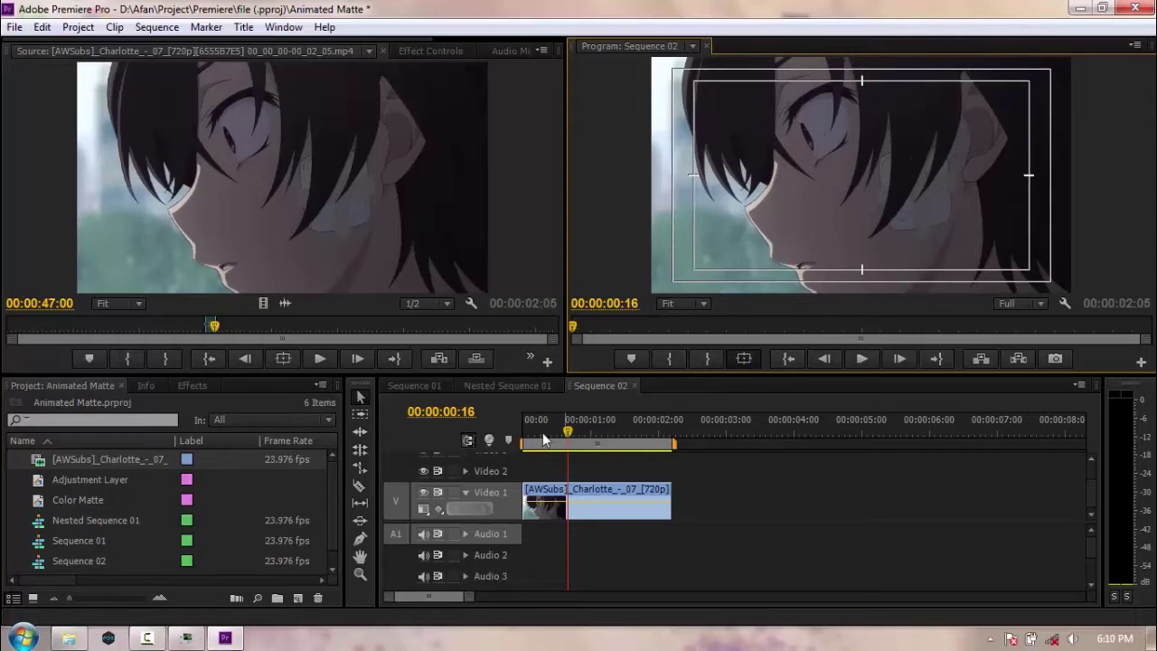
{"action": "left_click", "coordinate": [544, 429]}
{"action": "left_click_drag", "start_coordinate": [595, 440], "coordinate": [613, 439]}
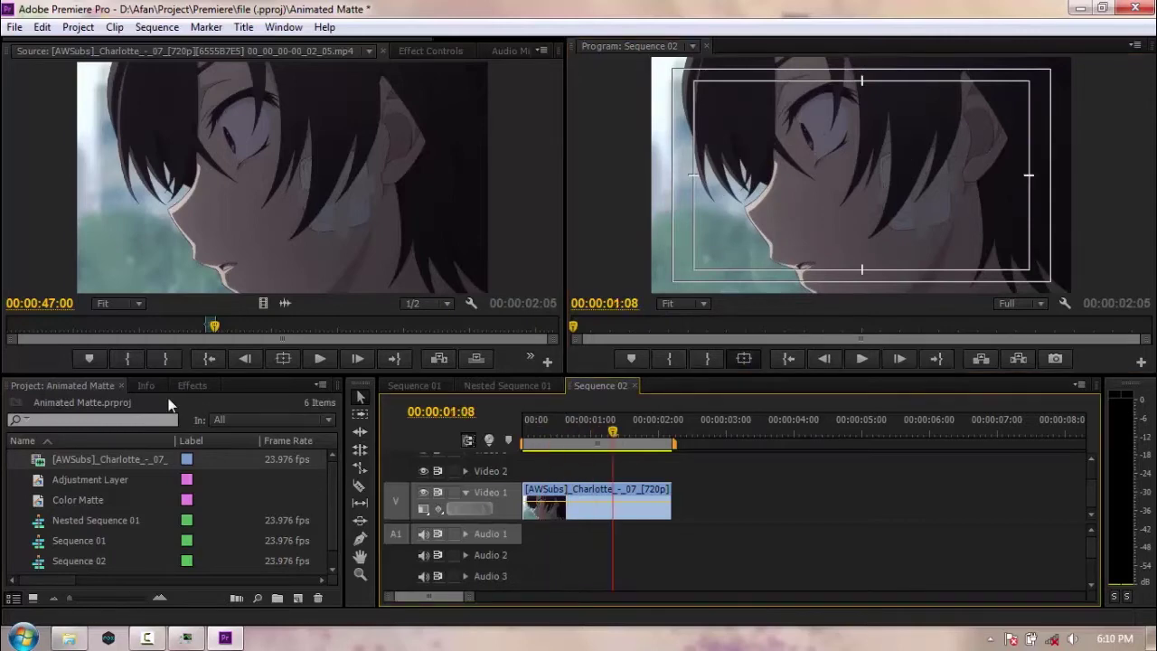
- Create a white (FFFFFF) 960 x 720 color matte named "Animated Matte"
{"action": "left_click", "coordinate": [297, 597]}
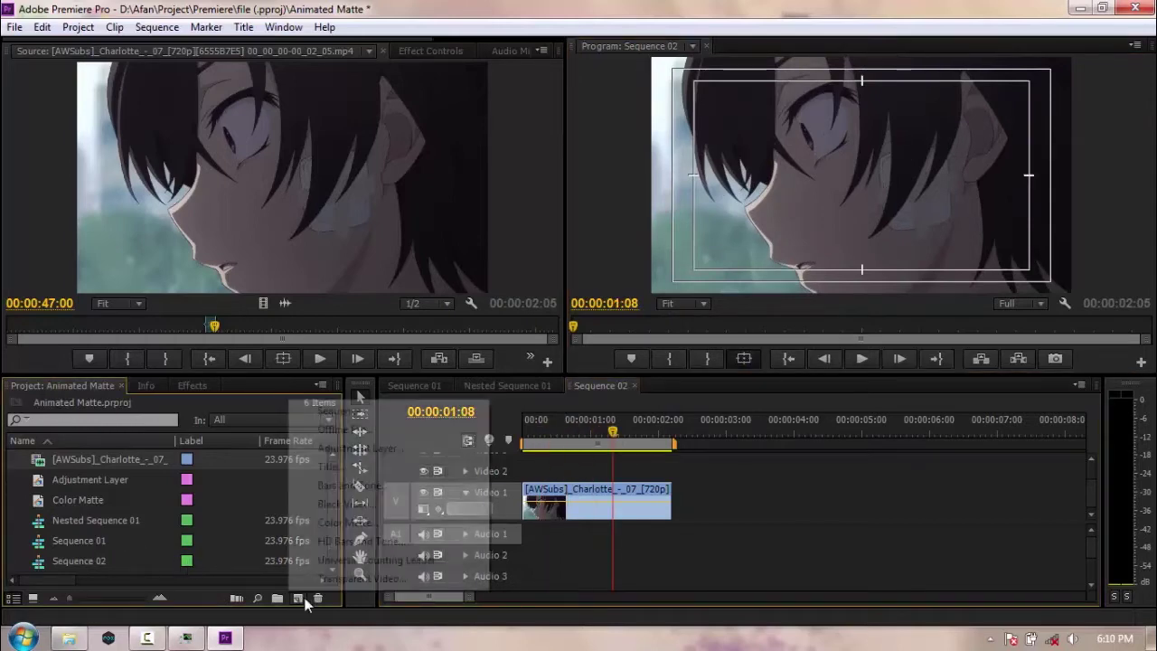
{"action": "left_click", "coordinate": [399, 524]}
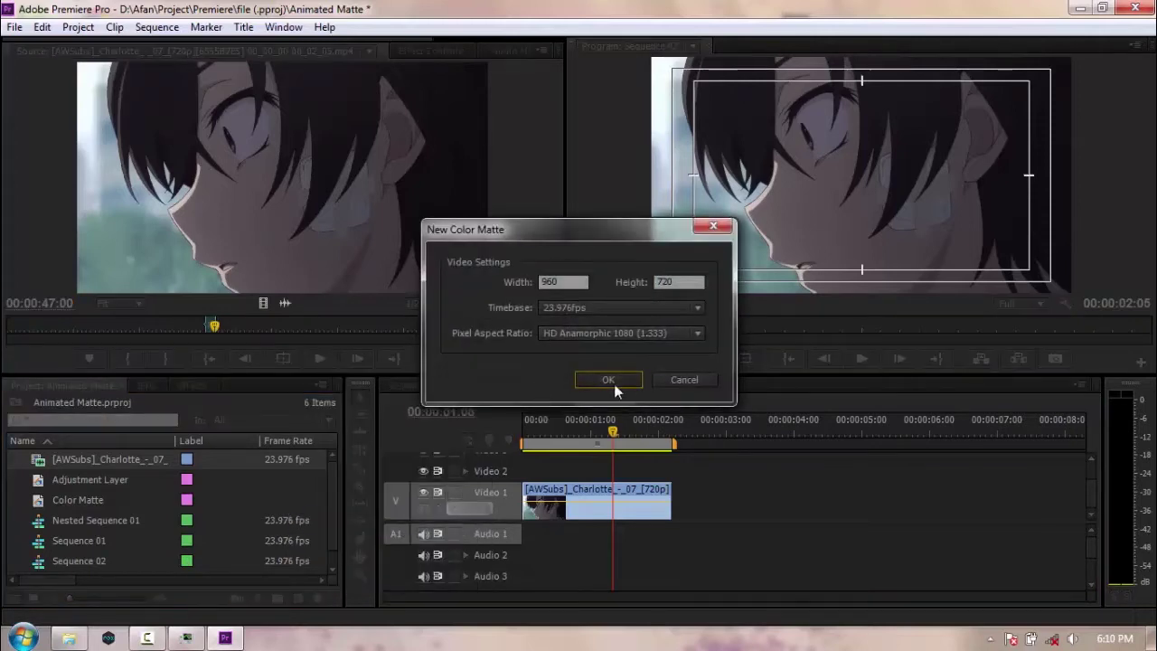
{"action": "left_click", "coordinate": [612, 382]}
{"action": "left_click_drag", "start_coordinate": [610, 384], "coordinate": [335, 480]}
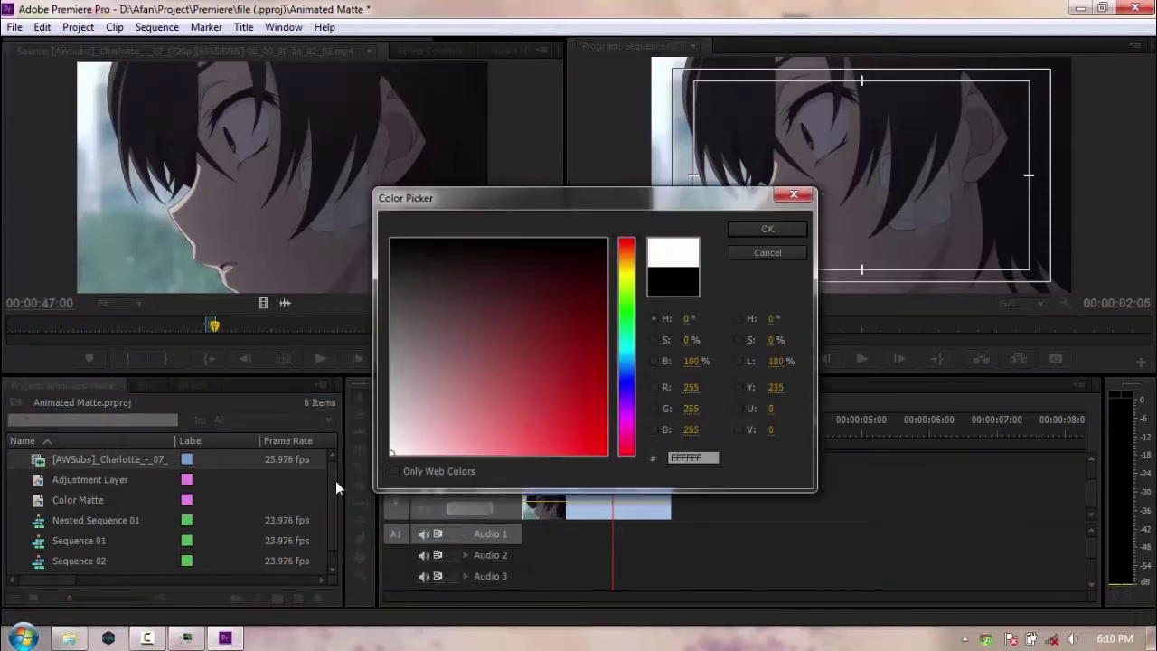
{"action": "left_click", "coordinate": [761, 228]}
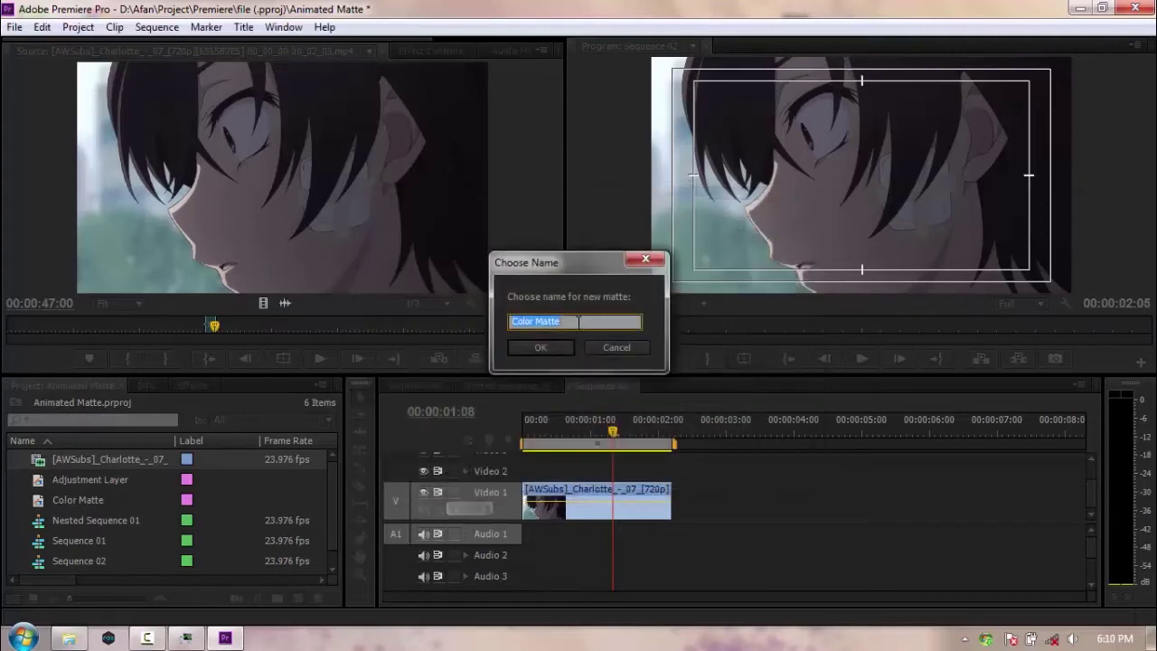
{"action": "type", "text": "Animated Matte"}
{"action": "key", "text": "Return"}
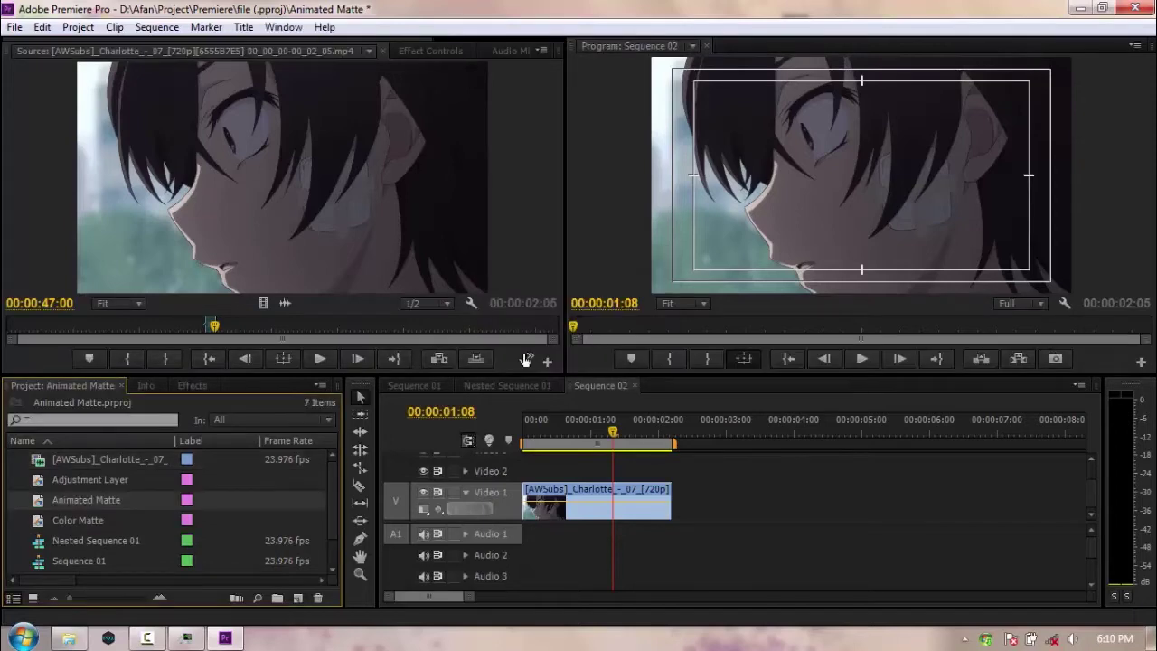
- Place Animated Matte on Video 2 trimmed to the footage clip's length, and nest it
{"action": "left_click_drag", "start_coordinate": [42, 504], "coordinate": [545, 479]}
{"action": "left_click_drag", "start_coordinate": [944, 472], "coordinate": [672, 477]}
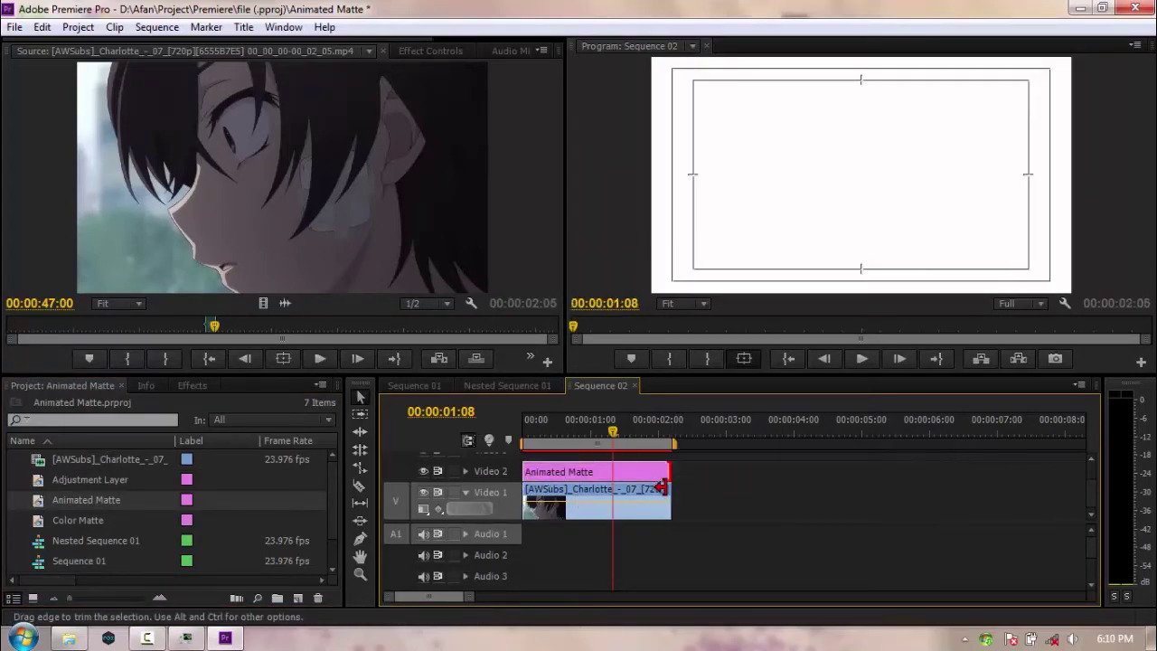
{"action": "left_click", "coordinate": [567, 473]}
{"action": "right_click", "coordinate": [567, 472]}
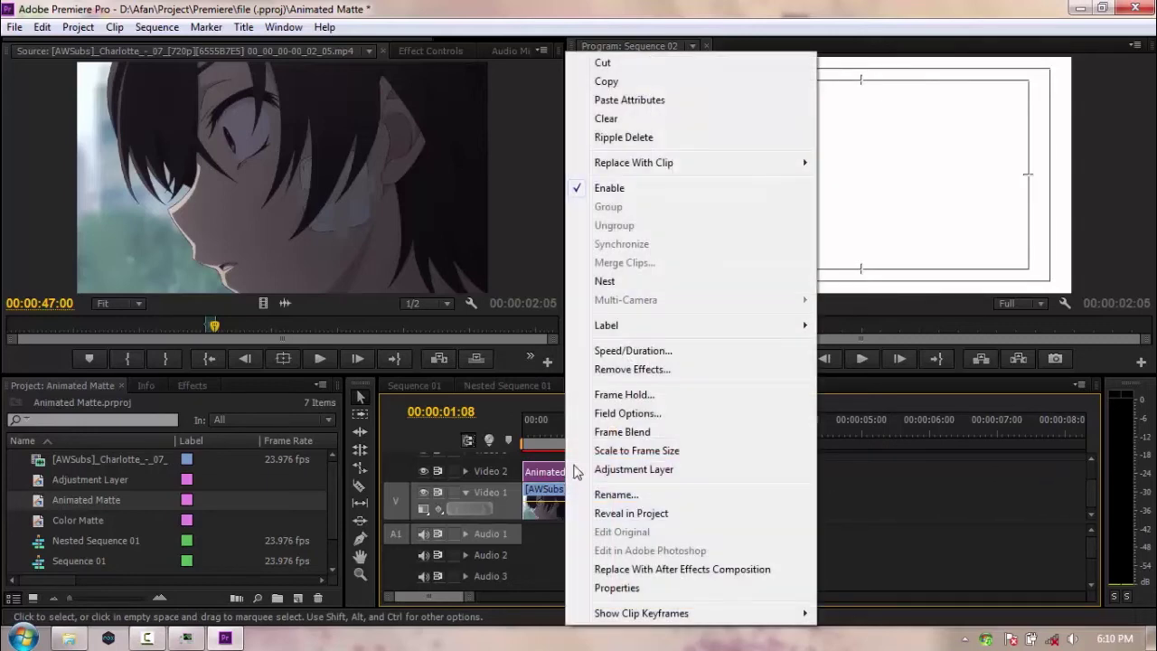
{"action": "left_click", "coordinate": [654, 280]}
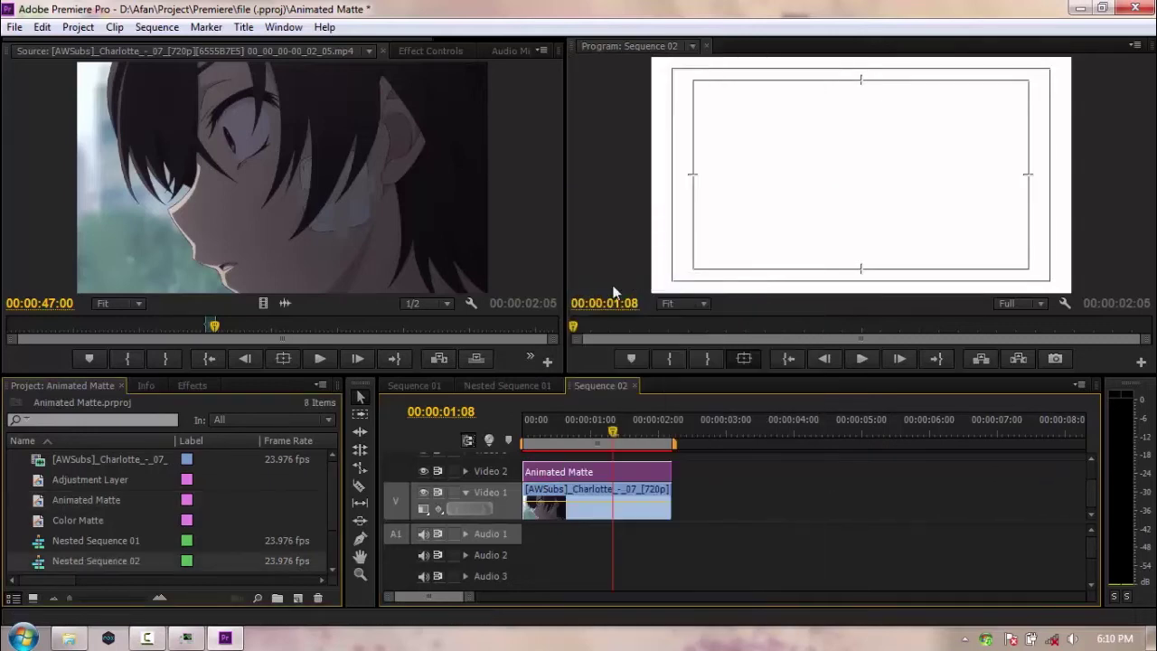
- Open the nested matte sequence and add more video tracks after Video 2, plus one standard audio track
{"action": "double_click", "coordinate": [586, 477]}
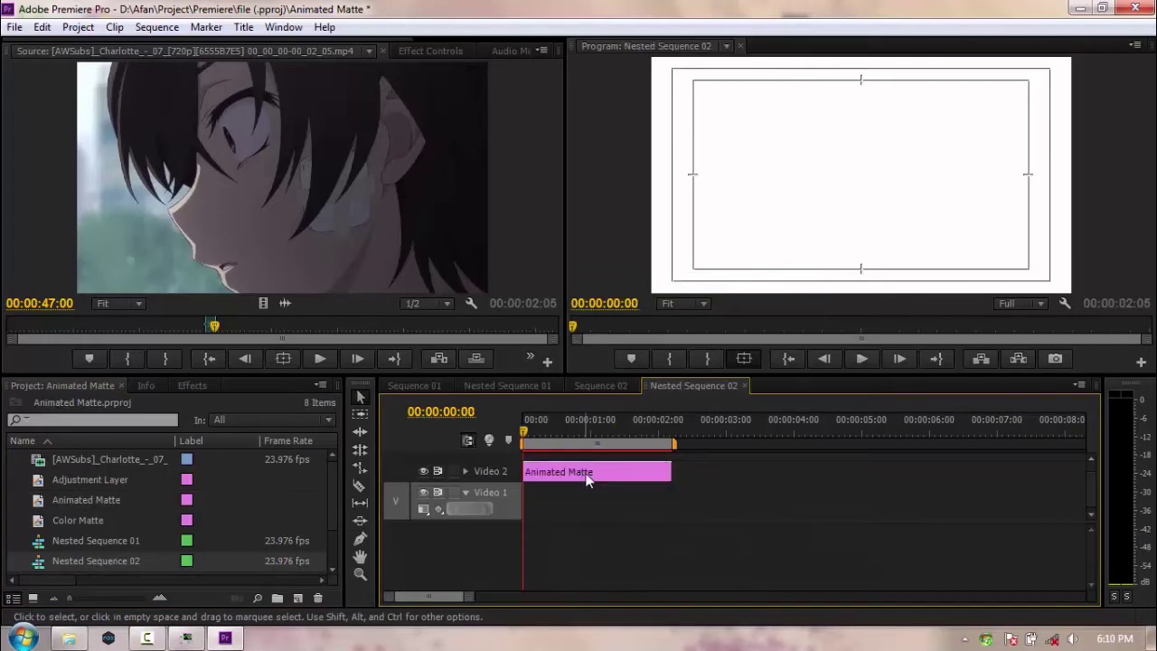
{"action": "left_click", "coordinate": [481, 541]}
{"action": "right_click", "coordinate": [482, 535]}
{"action": "left_click", "coordinate": [520, 547]}
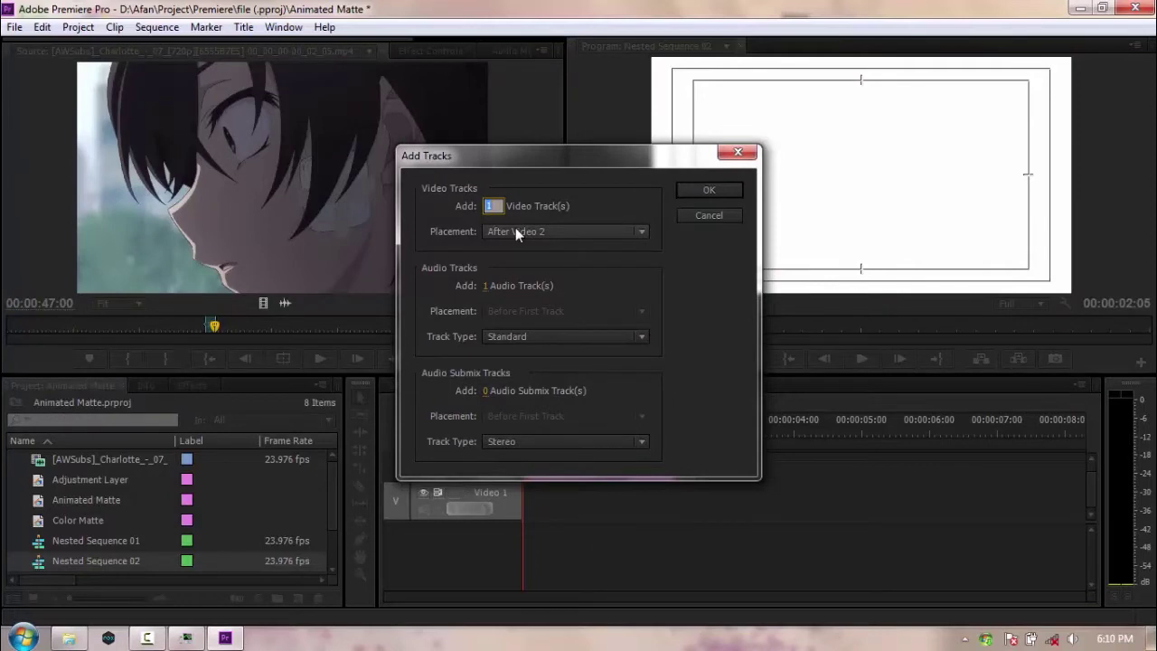
{"action": "key", "text": "Return"}
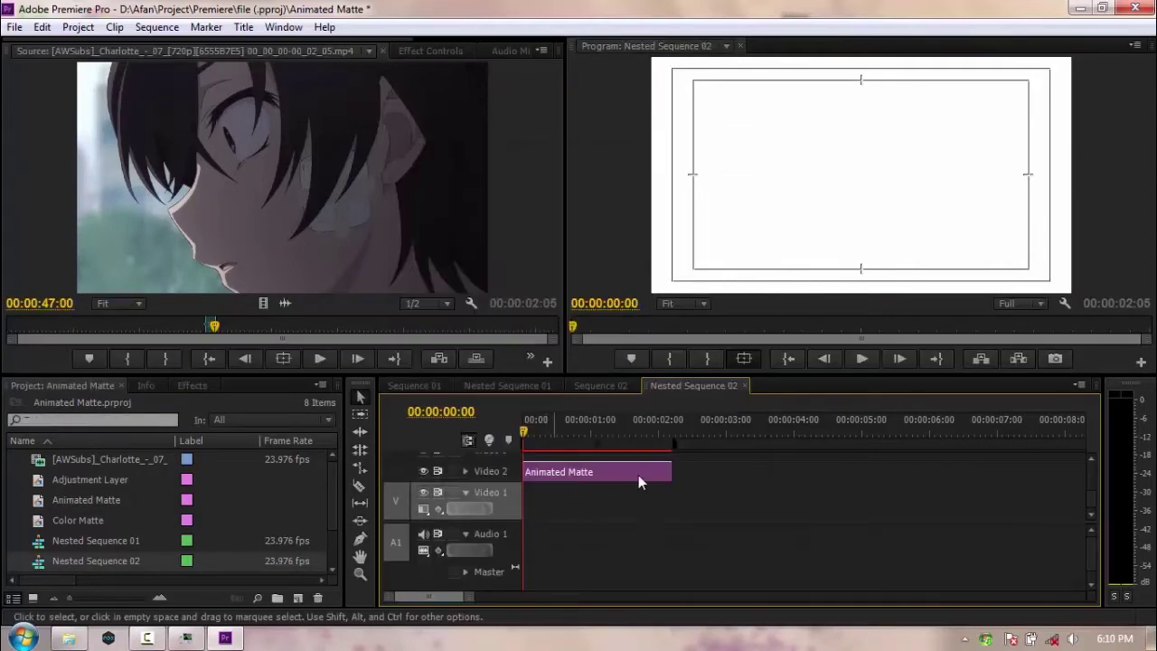
{"action": "left_click_drag", "start_coordinate": [1088, 501], "coordinate": [1091, 492]}
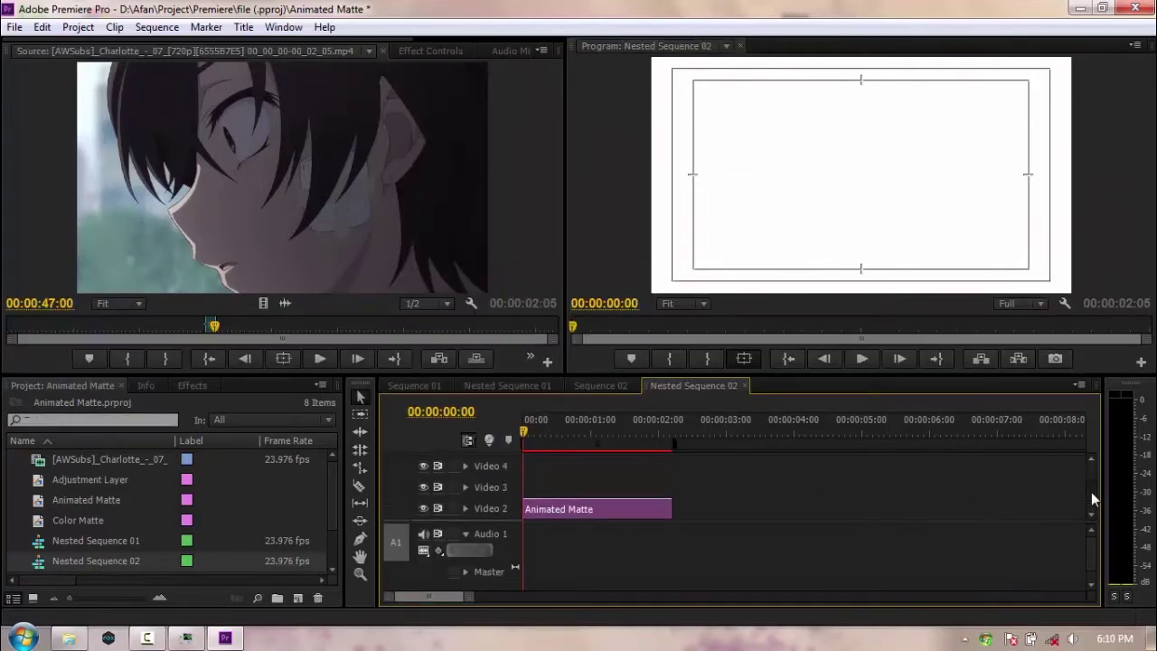
- Duplicate the Animated Matte clip and stack the two copies on Video 2 and Video 3 from the sequence start
{"action": "right_click", "coordinate": [571, 508]}
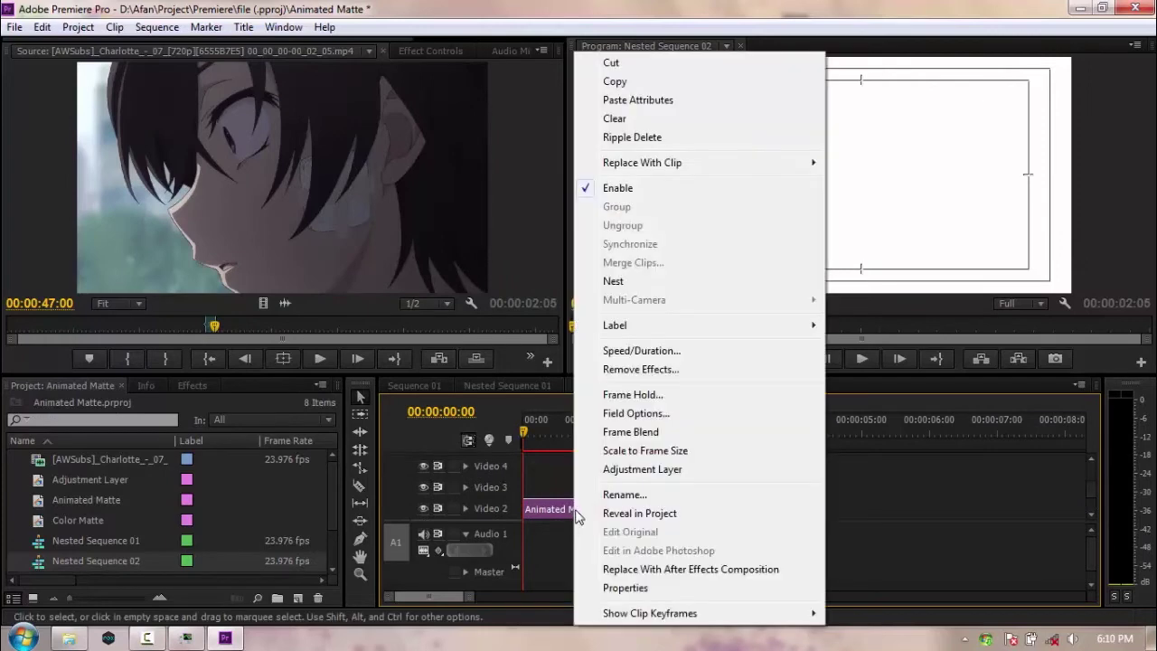
{"action": "left_click", "coordinate": [615, 81]}
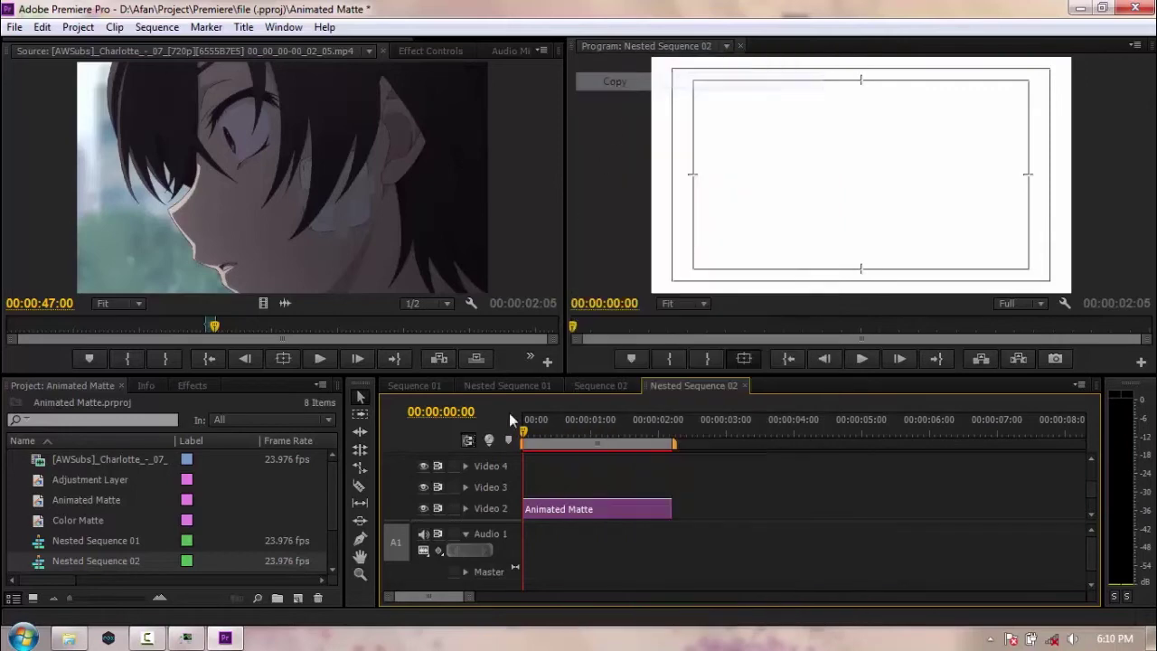
{"action": "left_click", "coordinate": [500, 492]}
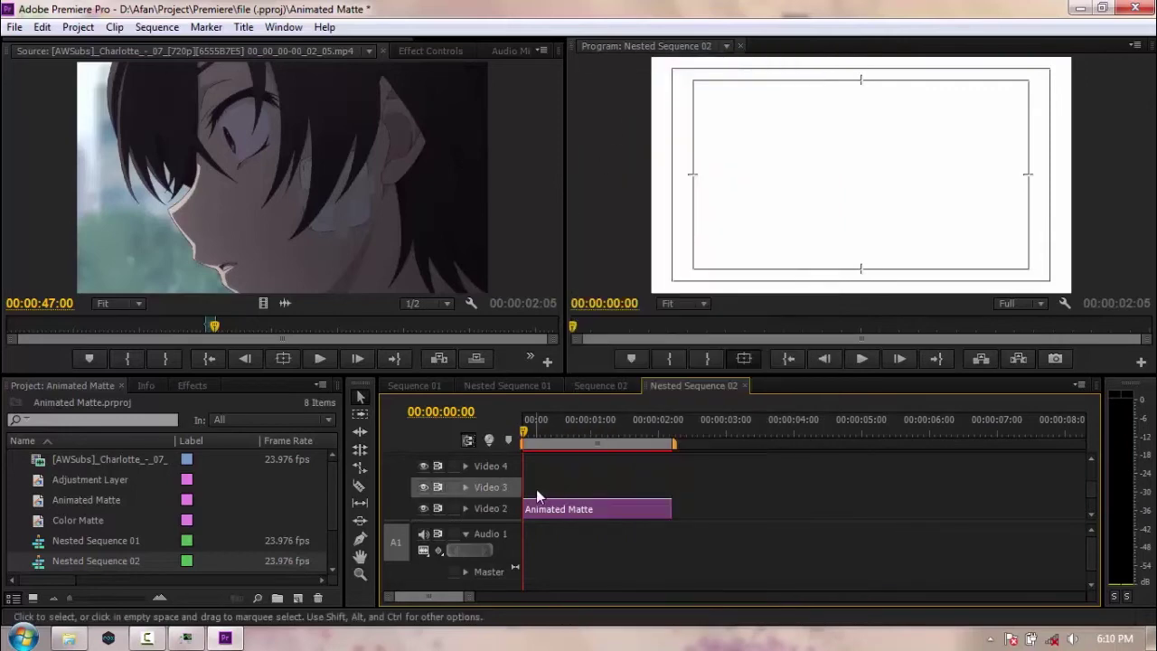
{"action": "key", "text": "Down"}
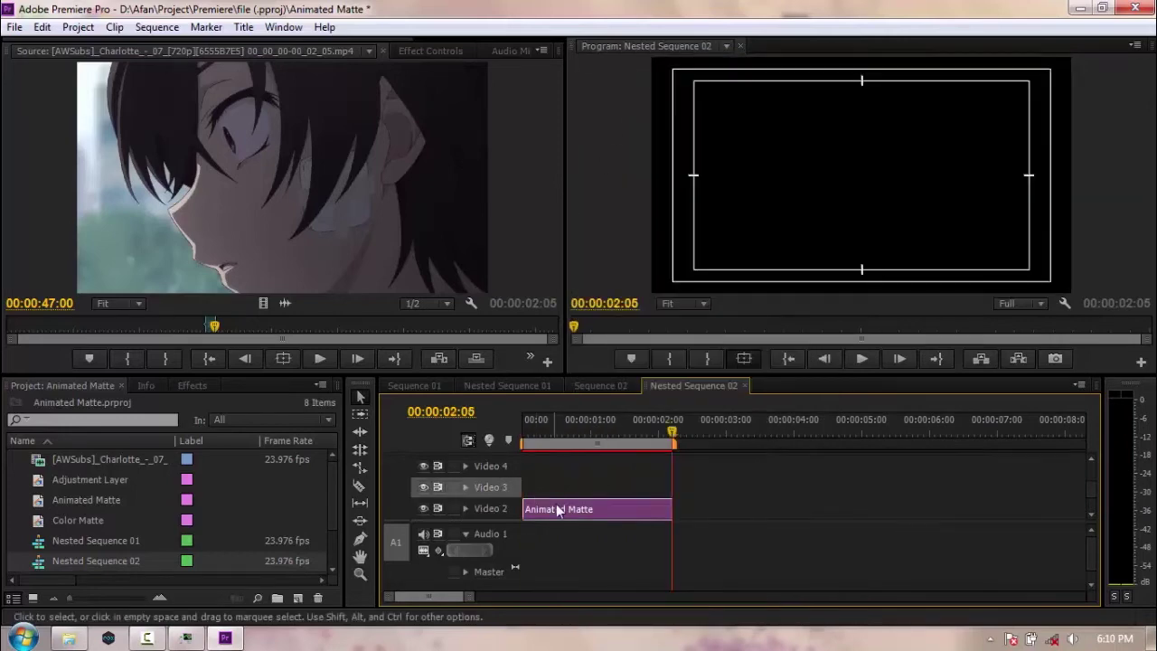
{"action": "left_click_drag", "start_coordinate": [561, 511], "coordinate": [564, 489]}
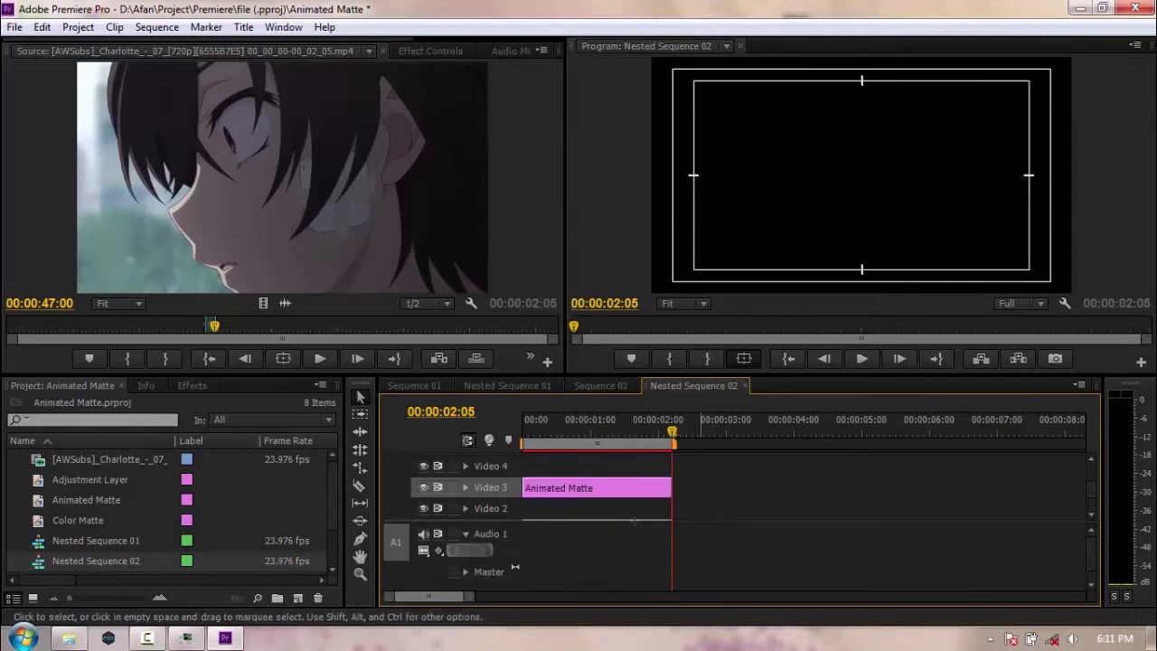
{"action": "scroll", "coordinate": [1091, 486], "scroll_direction": "down", "scroll_amount": 2}
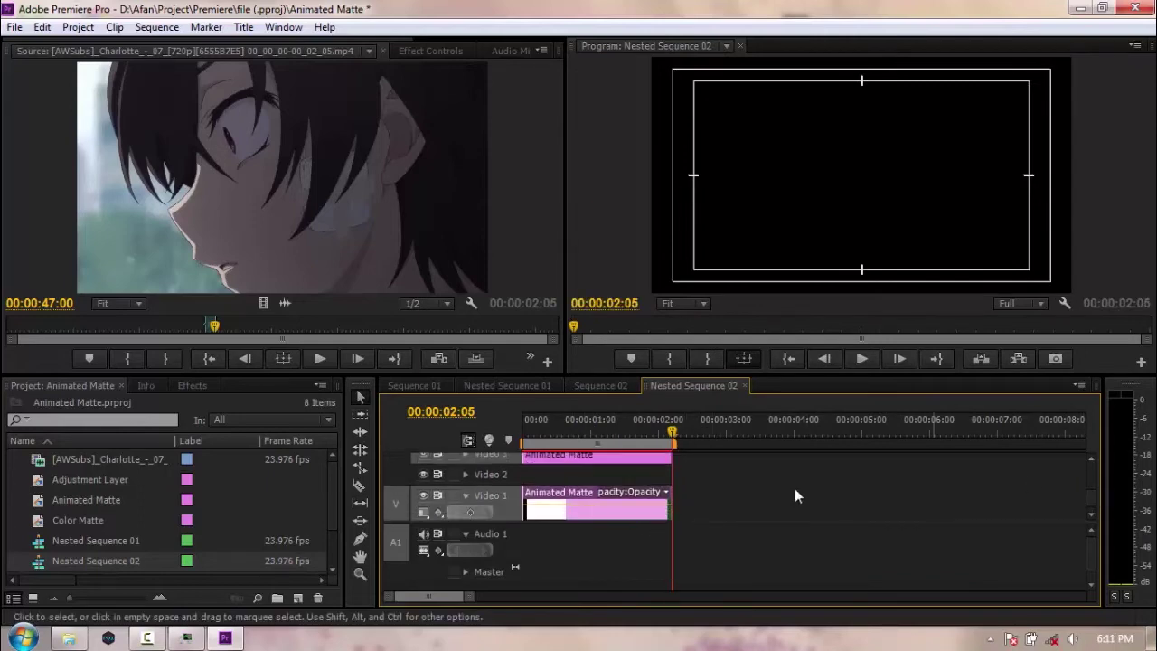
{"action": "left_click_drag", "start_coordinate": [620, 500], "coordinate": [620, 476]}
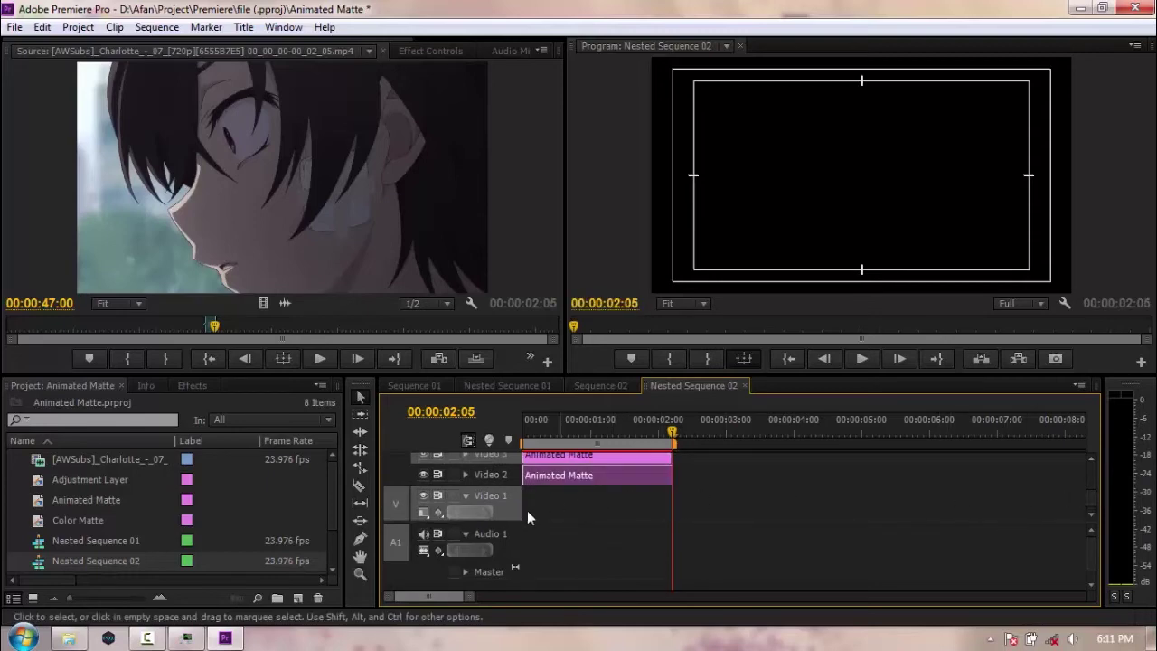
- Paste another Animated Matte copy at the start of Video 4 and return the playhead to 00:00:00:00
{"action": "scroll", "coordinate": [1091, 506], "scroll_direction": "up", "scroll_amount": 2}
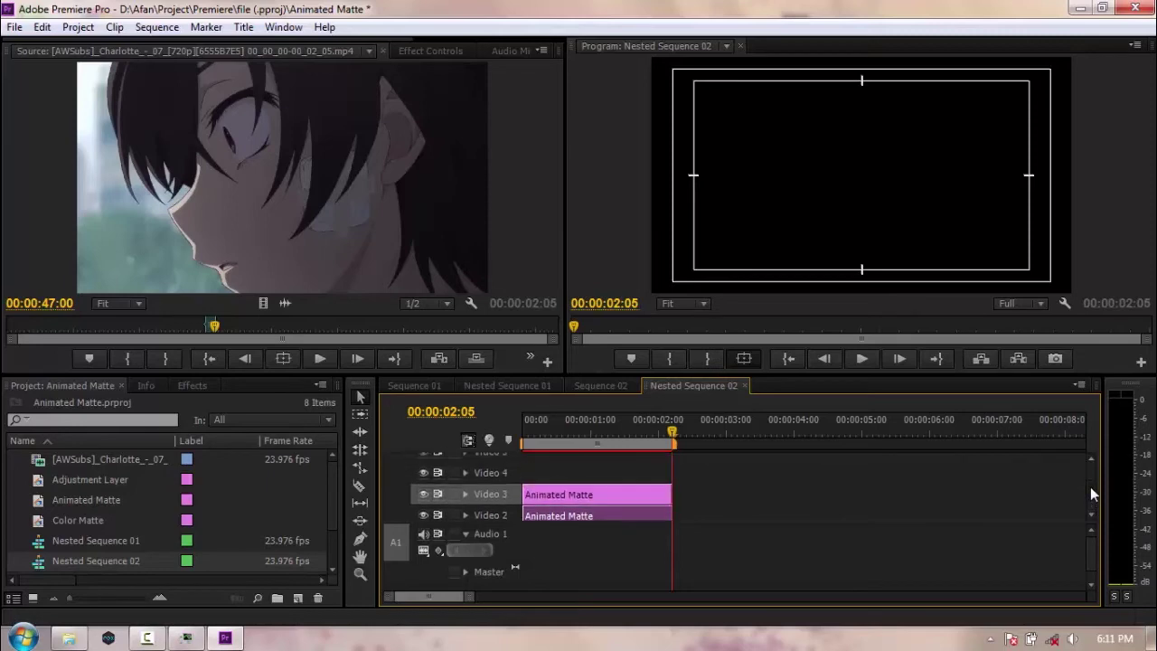
{"action": "key", "text": "Home"}
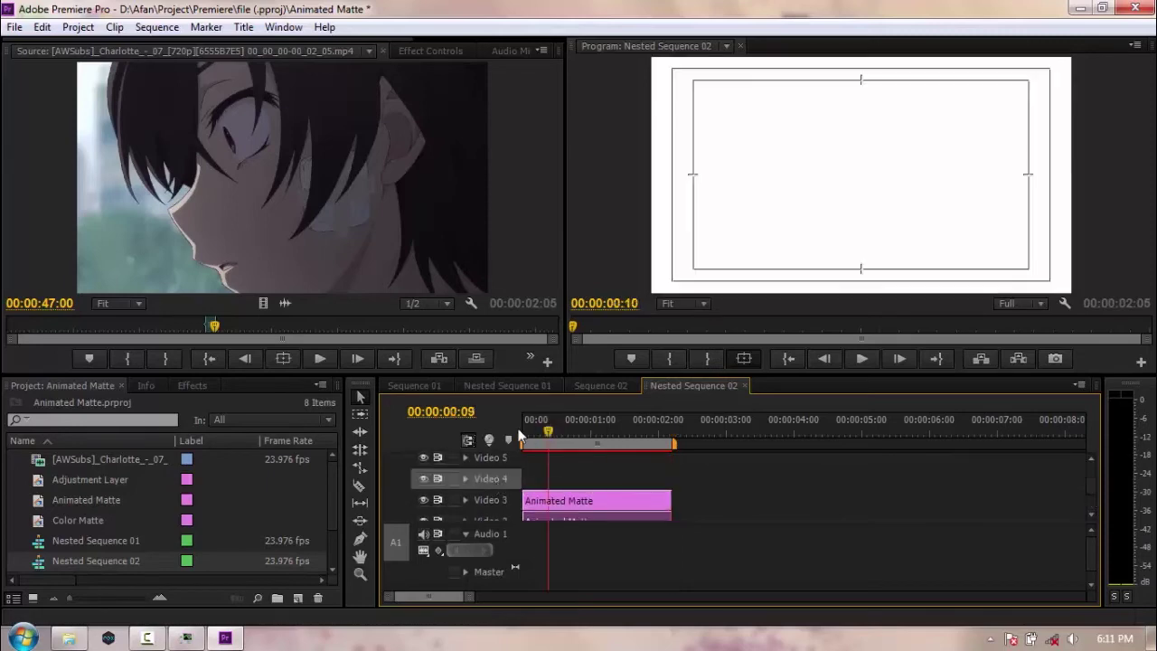
{"action": "key", "text": "ctrl+v"}
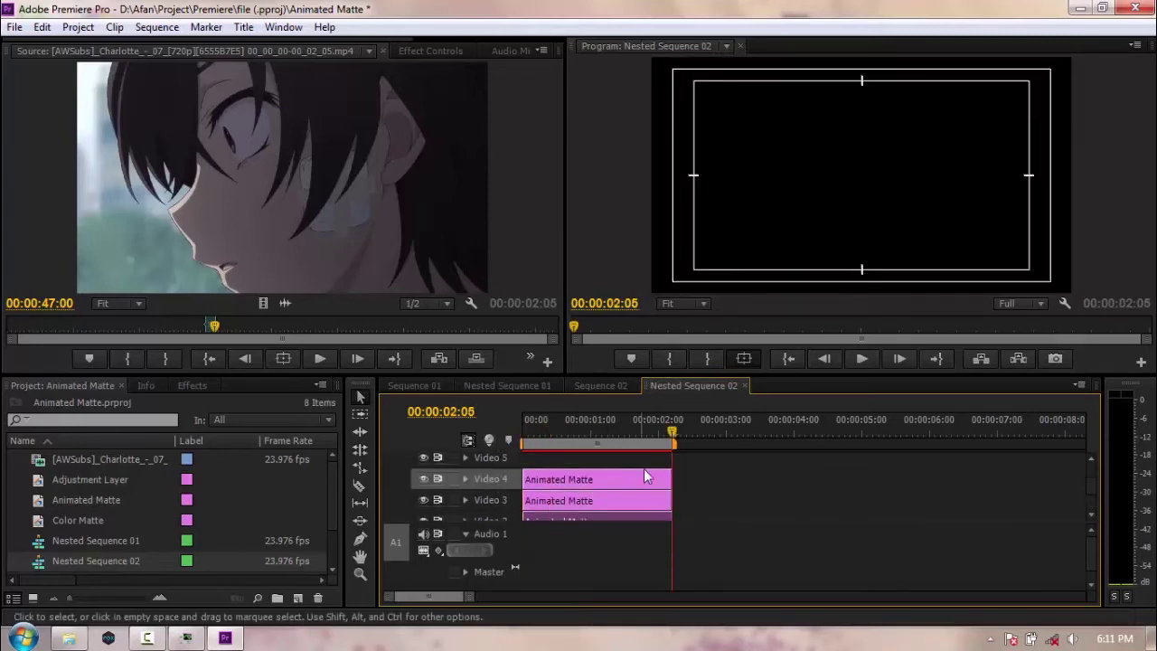
{"action": "left_click_drag", "start_coordinate": [542, 426], "coordinate": [522, 426]}
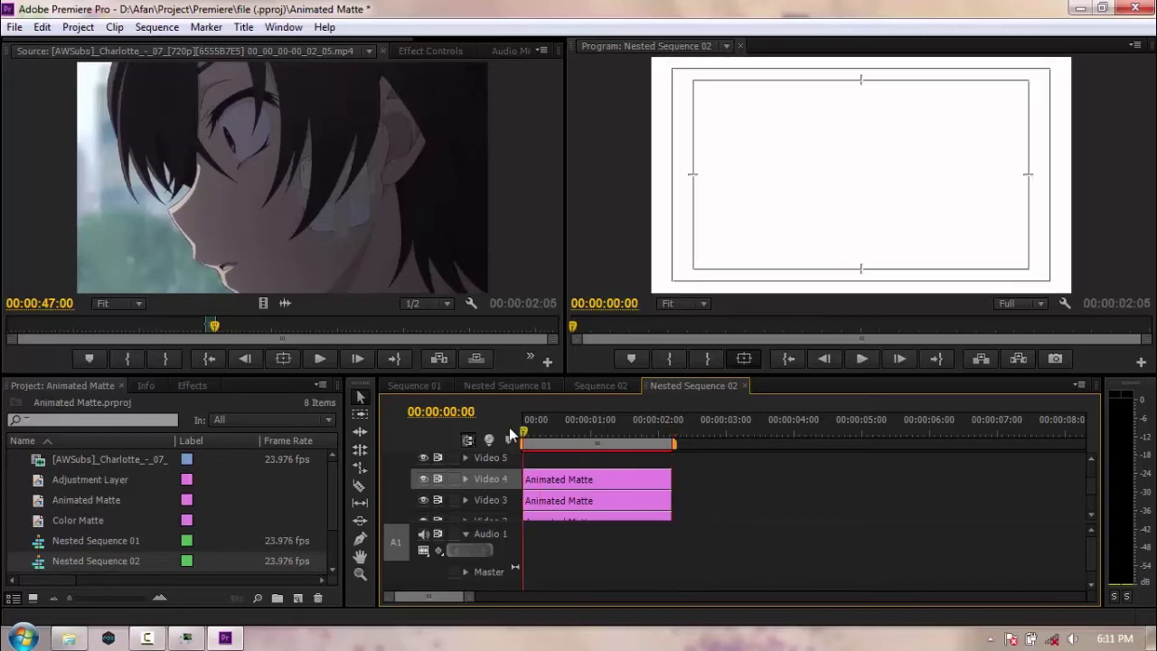
- Stagger the three Animated Matte clips in time, with Video 4 starting earliest, Video 3 after it and Video 2 last
{"action": "left_click_drag", "start_coordinate": [545, 509], "coordinate": [613, 522]}
{"action": "left_click_drag", "start_coordinate": [555, 480], "coordinate": [615, 500]}
{"action": "left_click_drag", "start_coordinate": [600, 520], "coordinate": [617, 515]}
{"action": "left_click", "coordinate": [555, 479]}
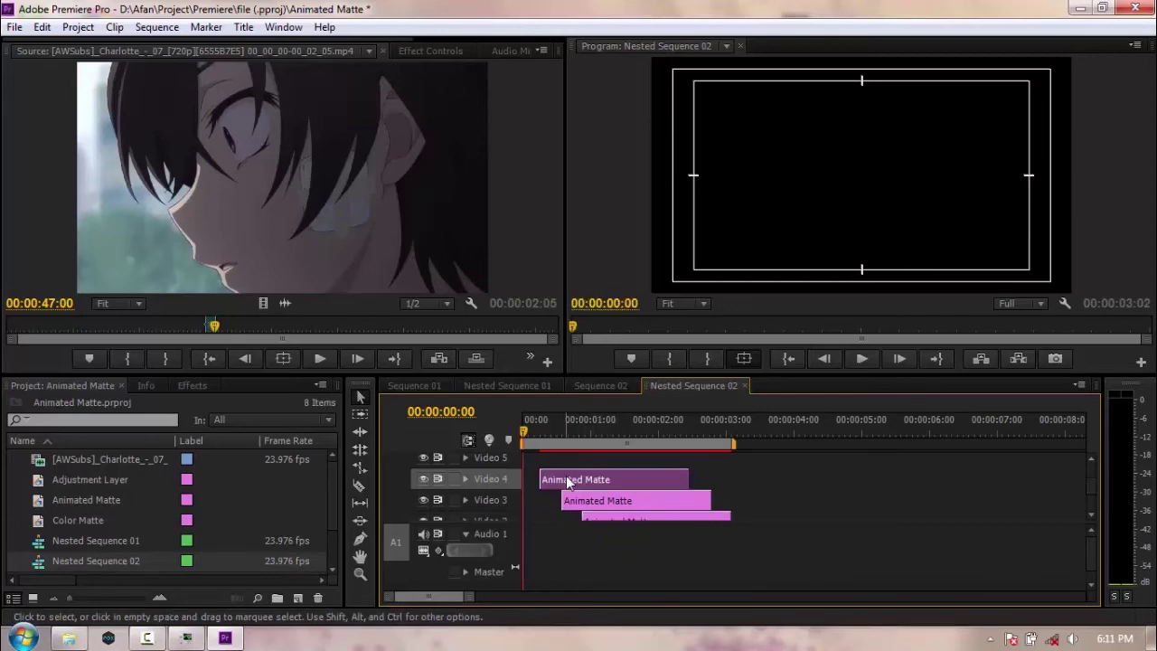
- Place the playhead at 00:00:00:15 and turn off Uniform Scale in the motion settings of the Video 4 matte
{"action": "left_click", "coordinate": [430, 51]}
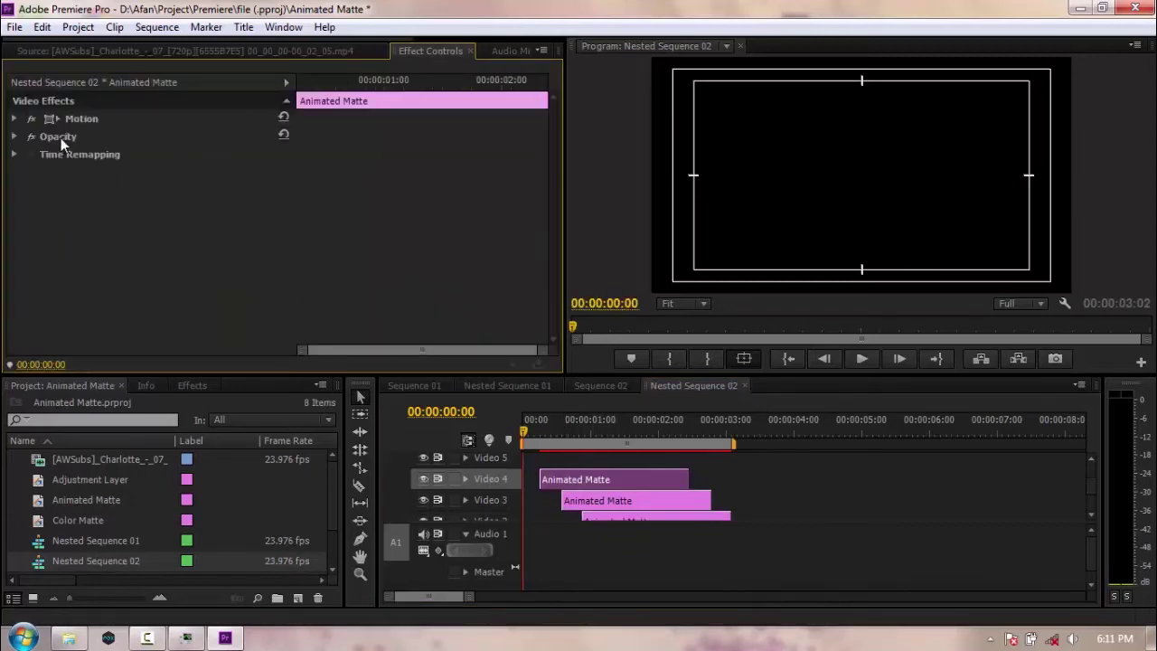
{"action": "left_click", "coordinate": [205, 387]}
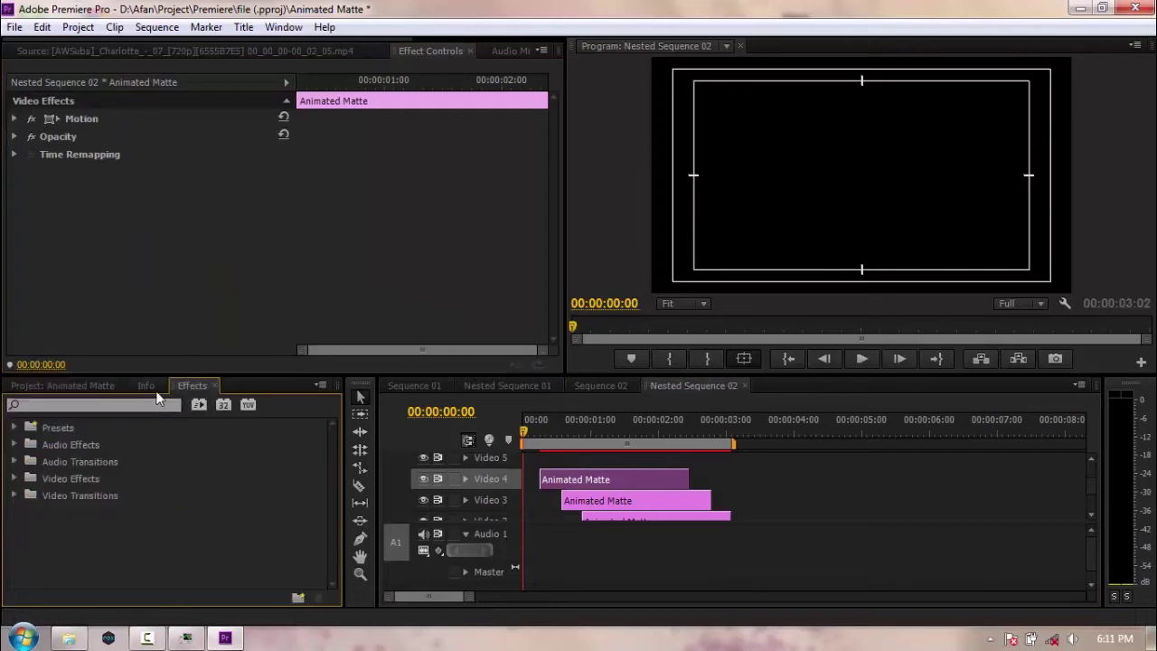
{"action": "left_click", "coordinate": [124, 406]}
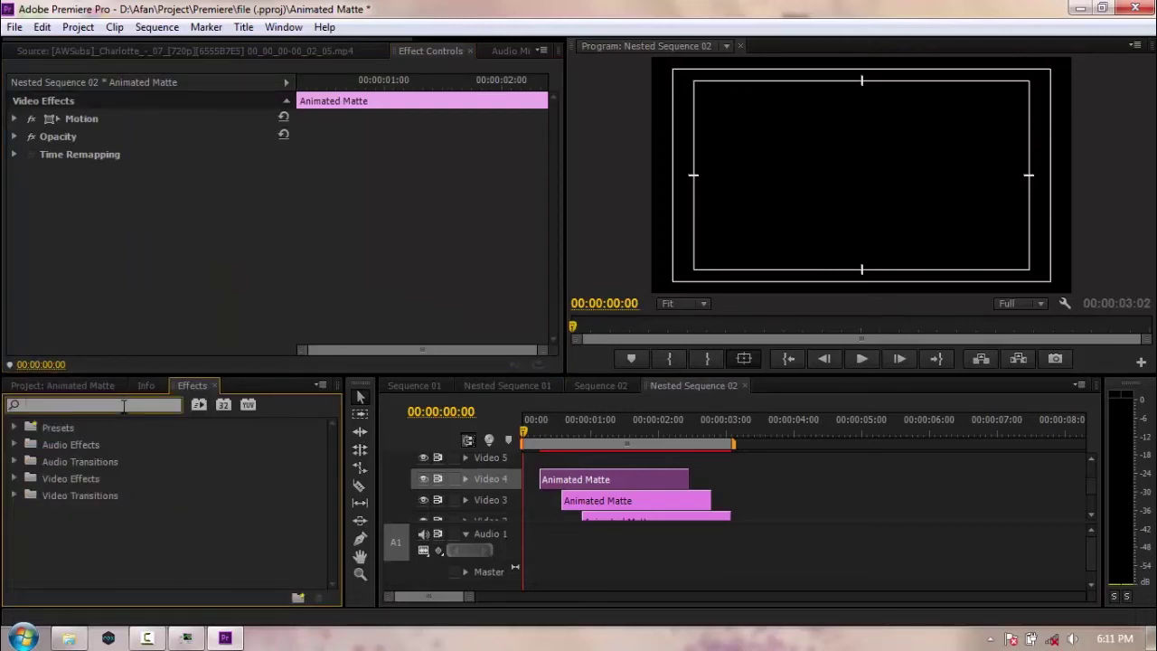
{"action": "left_click", "coordinate": [564, 431]}
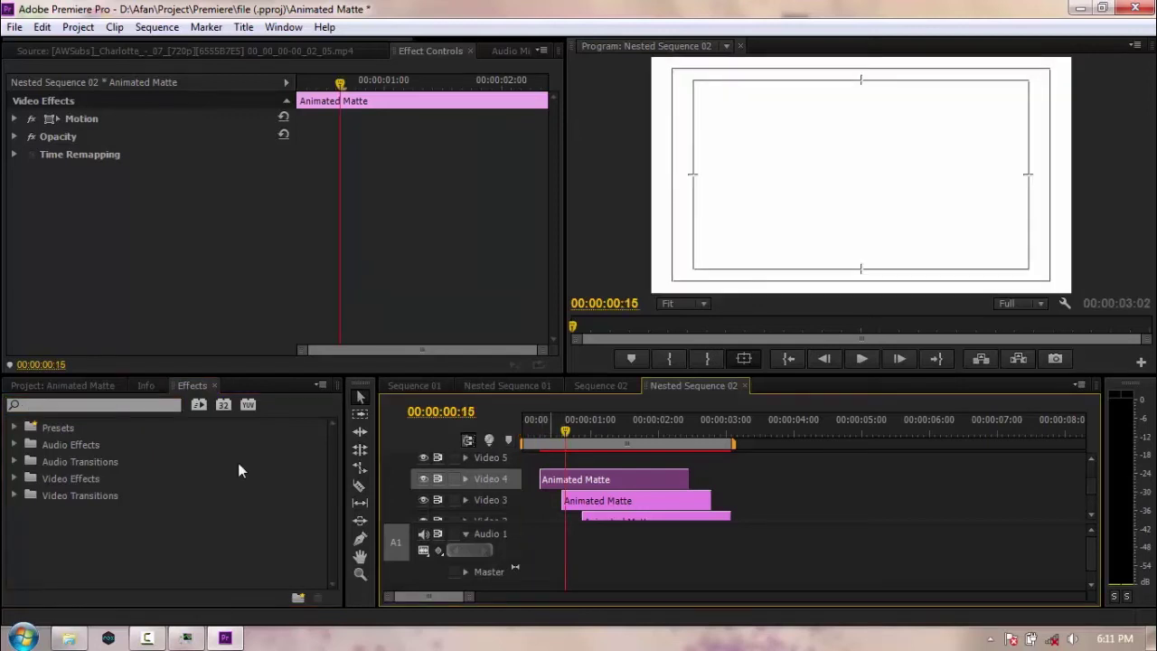
{"action": "left_click", "coordinate": [13, 119]}
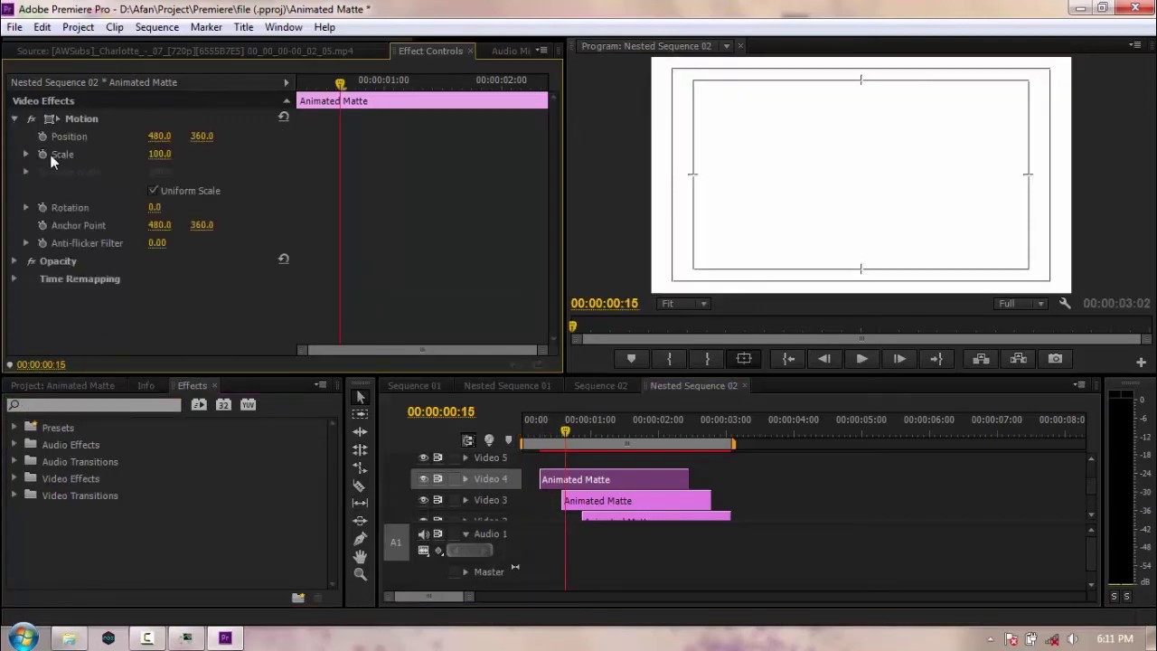
{"action": "left_click", "coordinate": [155, 192]}
- Hide tracks Video 3 and Video 2 and set the Scale Height of the Video 4 matte to 35
{"action": "left_click", "coordinate": [423, 500]}
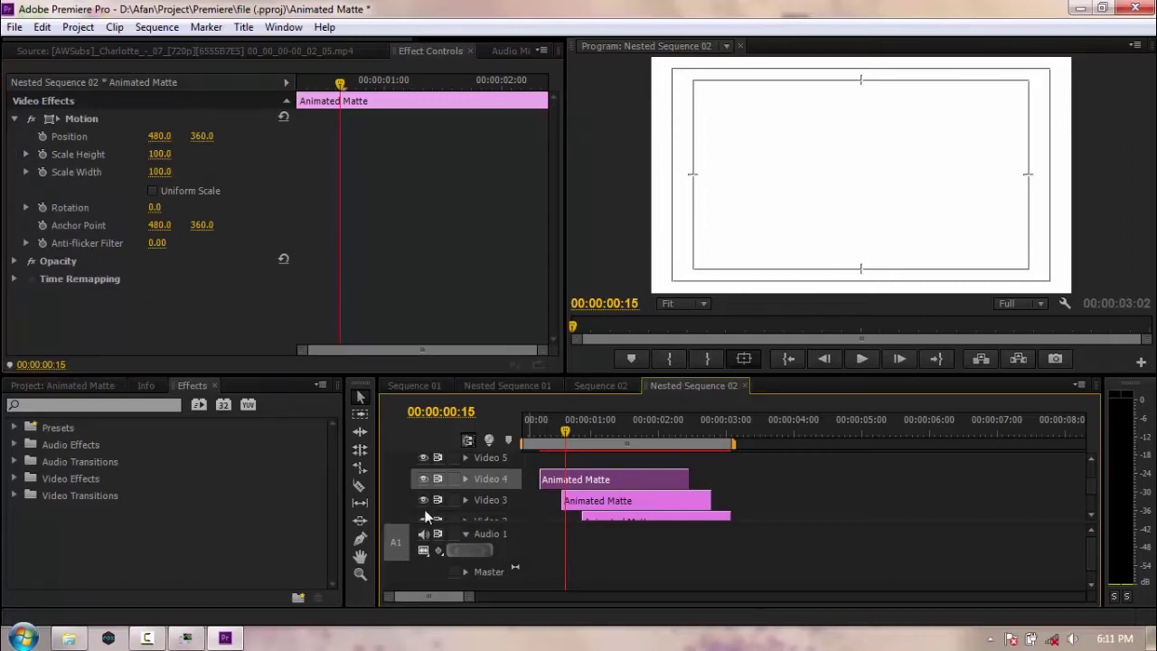
{"action": "left_click", "coordinate": [424, 520]}
{"action": "left_click_drag", "start_coordinate": [161, 157], "coordinate": [106, 158]}
{"action": "left_click", "coordinate": [160, 153]}
{"action": "key", "text": "Return"}
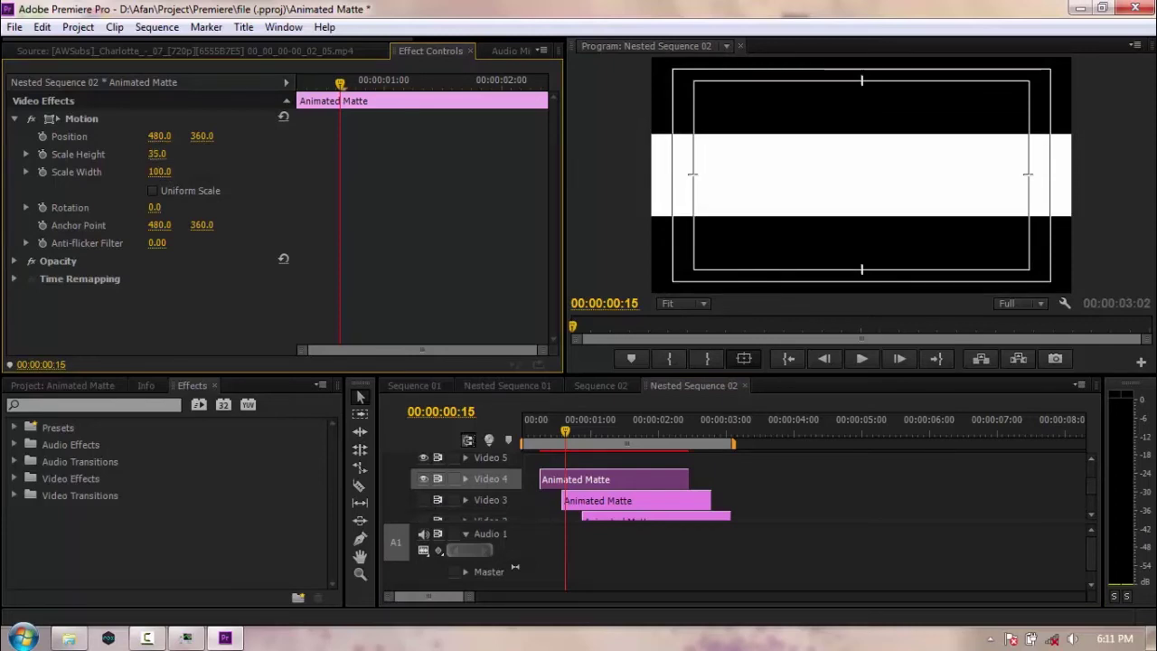
- Raise the Video 4 matte to the top edge of the frame with a vertical position of 127
{"action": "left_click_drag", "start_coordinate": [202, 137], "coordinate": [86, 138]}
{"action": "left_click", "coordinate": [79, 118]}
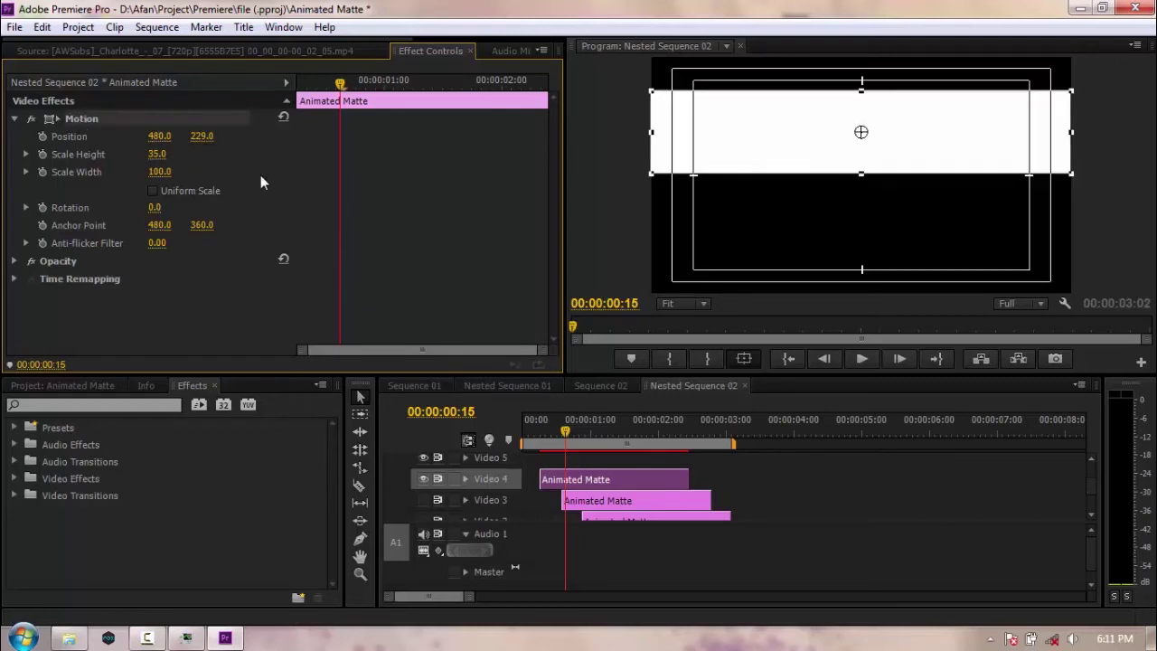
{"action": "left_click_drag", "start_coordinate": [201, 136], "coordinate": [128, 136]}
{"action": "left_click", "coordinate": [615, 187]}
{"action": "left_click", "coordinate": [209, 143]}
{"action": "left_click_drag", "start_coordinate": [201, 135], "coordinate": [198, 136]}
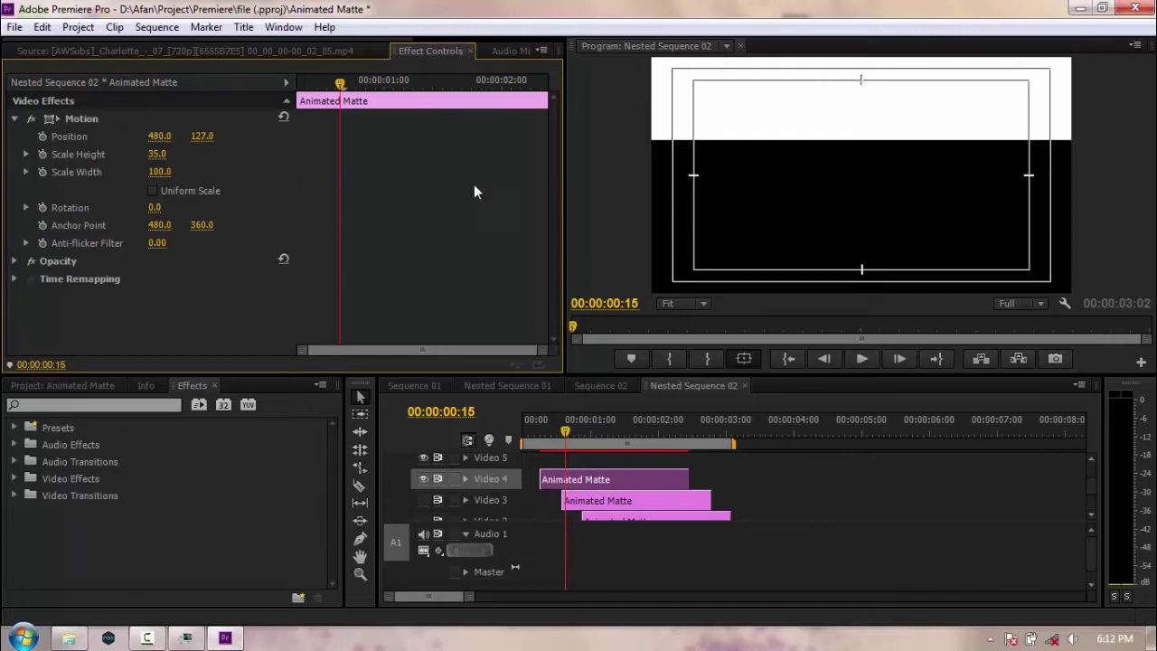
- Show track Video 3 again and turn off Uniform Scale for its Animated Matte clip
{"action": "left_click", "coordinate": [592, 503]}
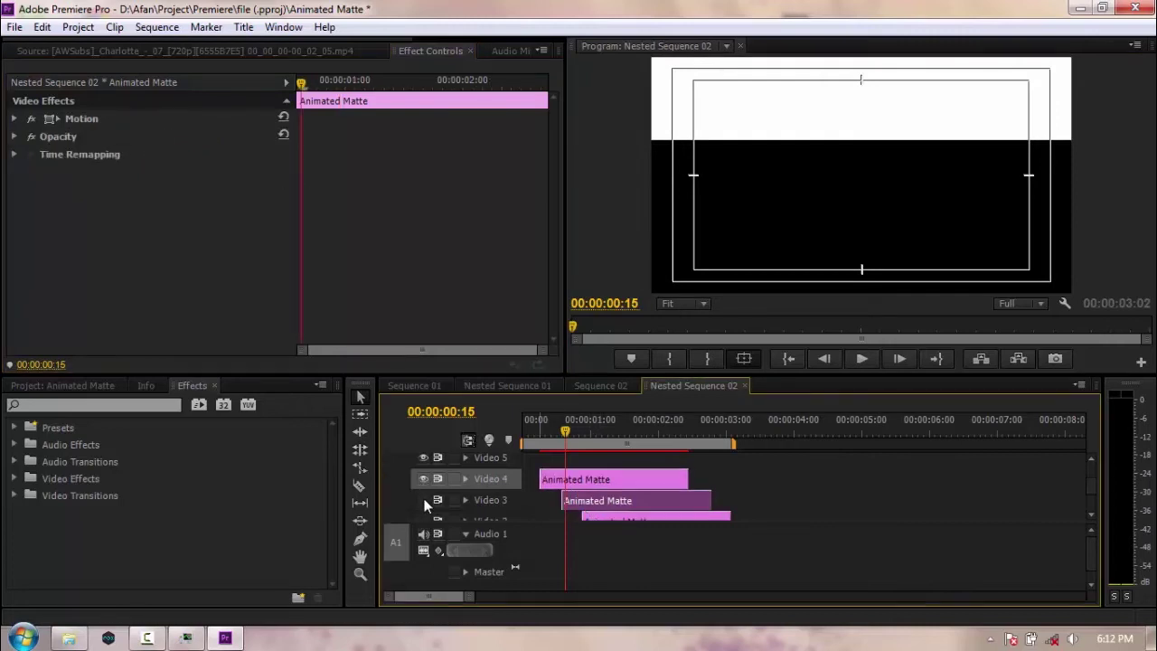
{"action": "left_click", "coordinate": [424, 499]}
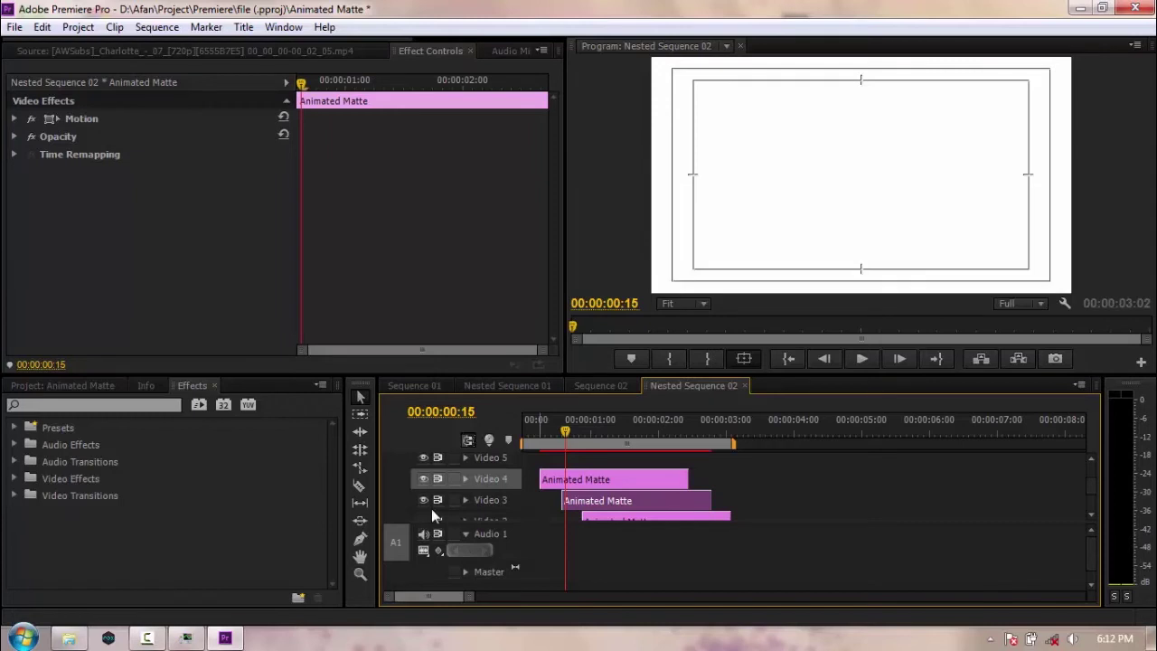
{"action": "left_click", "coordinate": [14, 120]}
{"action": "left_click", "coordinate": [155, 192]}
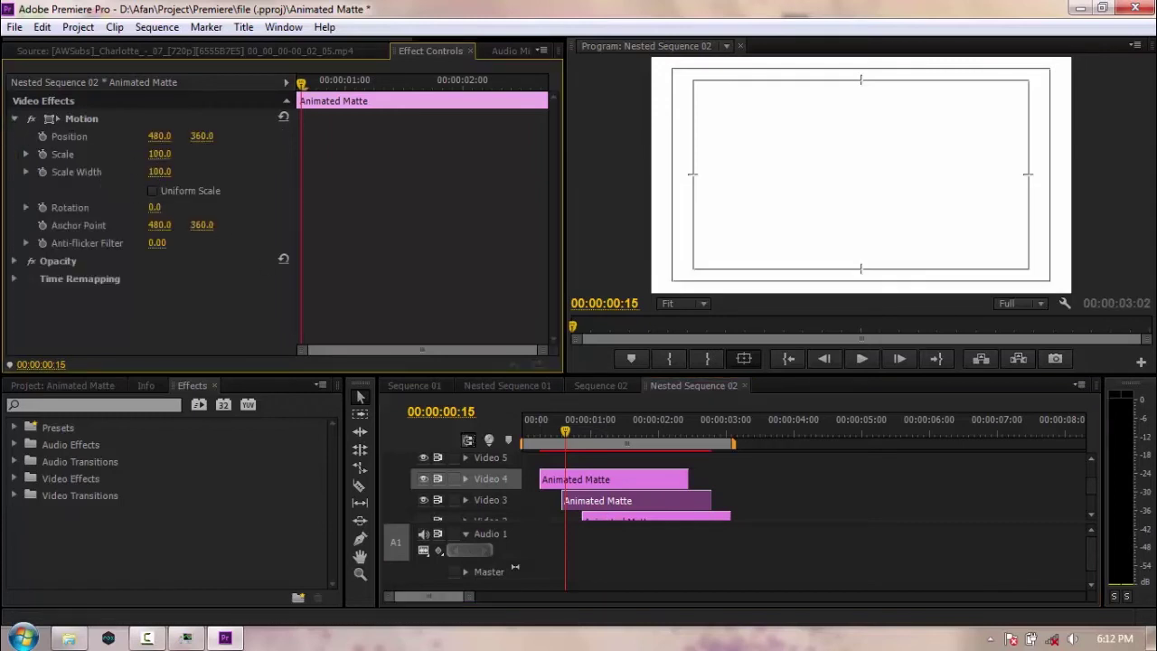
- Set the height scale of the Video 3 matte to 30, keeping it centred in the frame
{"action": "left_click_drag", "start_coordinate": [159, 154], "coordinate": [150, 158]}
{"action": "left_click", "coordinate": [159, 153]}
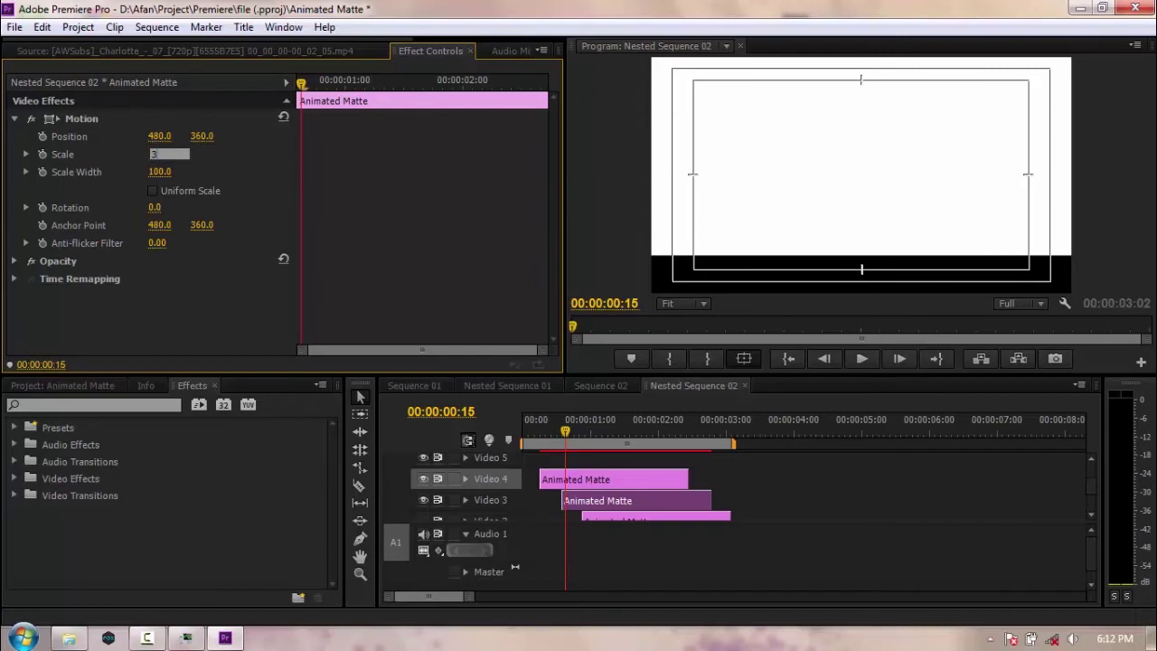
{"action": "type", "text": "30"}
{"action": "key", "text": "Return"}
{"action": "left_click", "coordinate": [83, 118]}
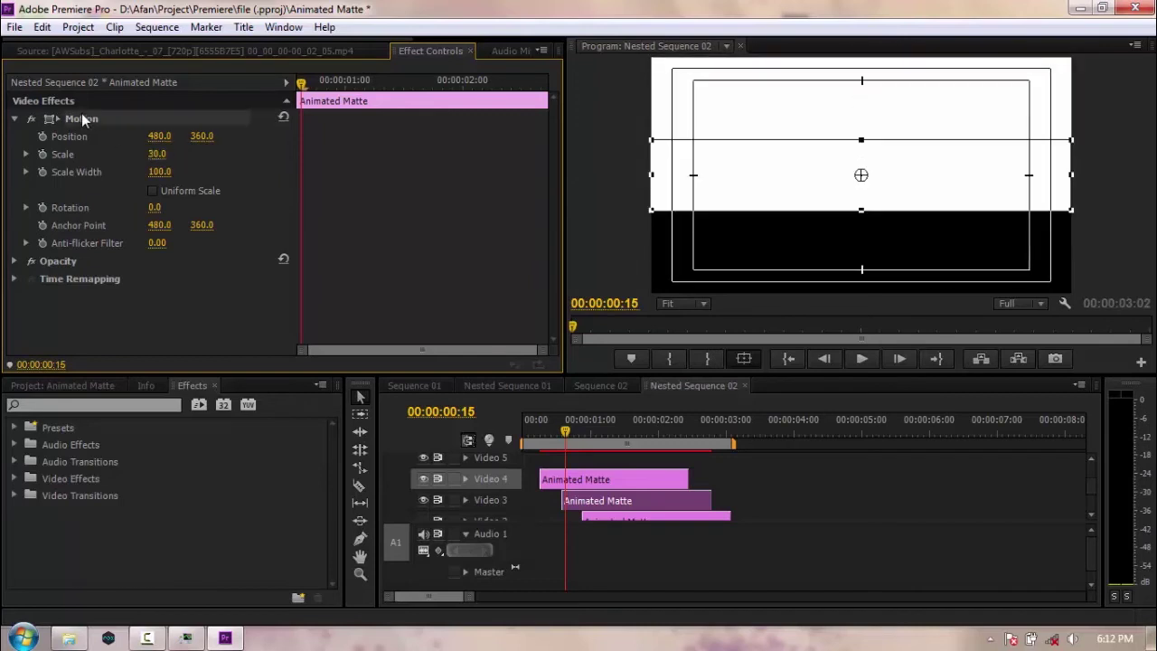
- Select the Video 2 matte, move the playhead to 00:00:00:23, show its track and turn off Uniform Scale
{"action": "left_click", "coordinate": [633, 503]}
{"action": "left_click_drag", "start_coordinate": [580, 436], "coordinate": [588, 438]}
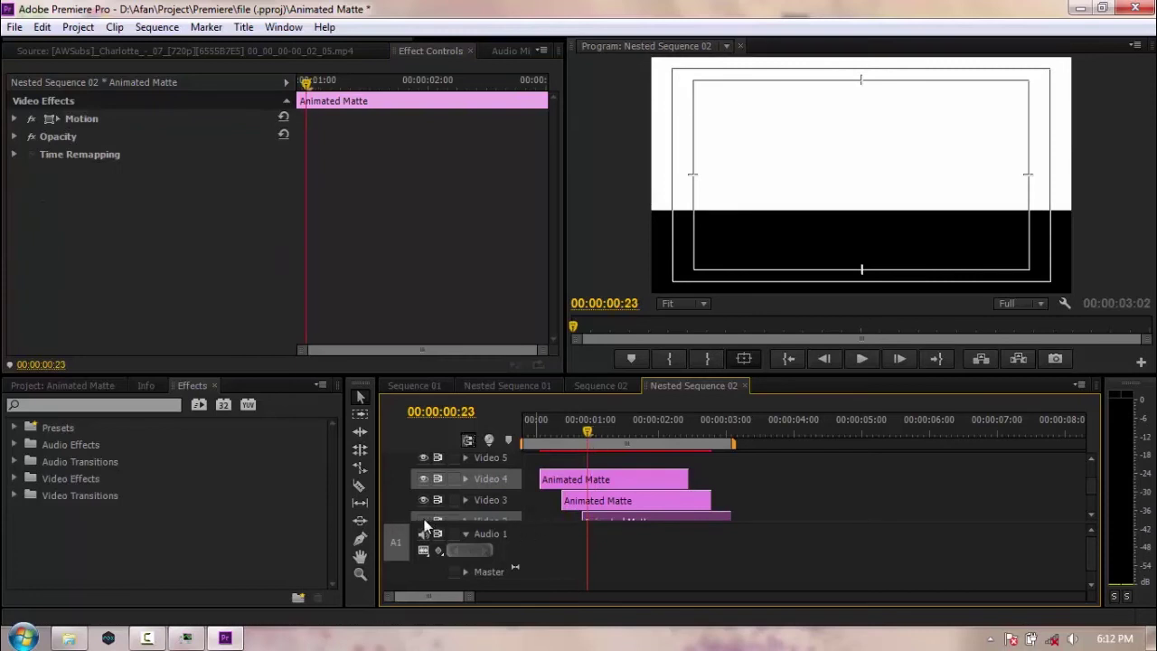
{"action": "left_click", "coordinate": [425, 522]}
{"action": "left_click", "coordinate": [13, 118]}
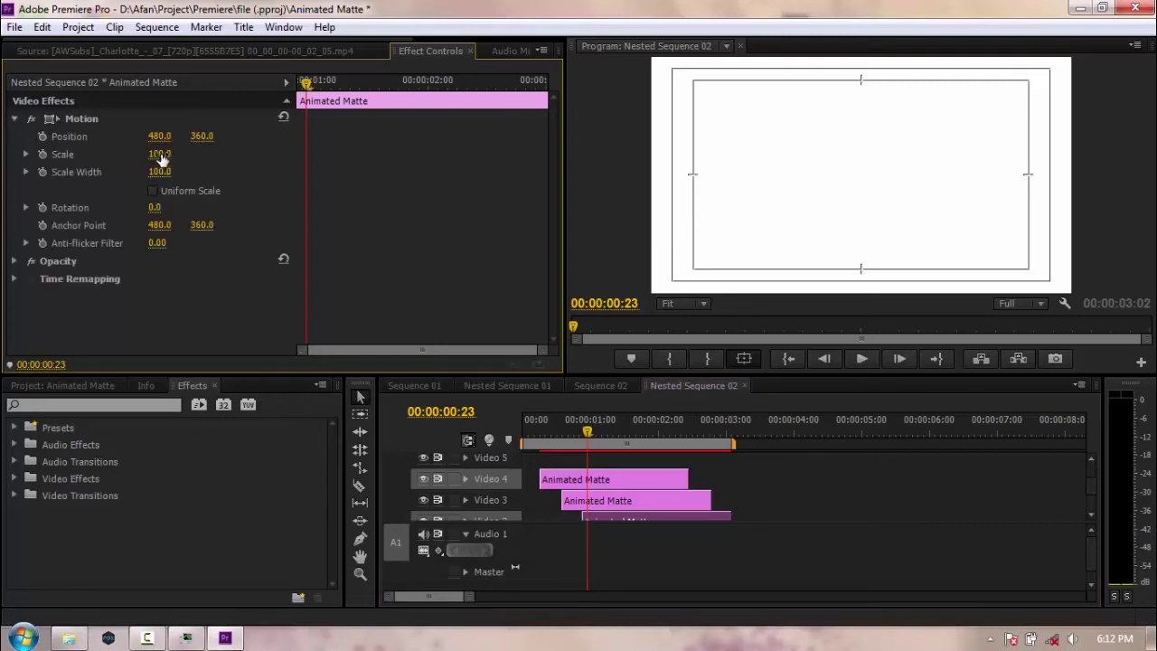
- Set the height scale of the Video 2 matte to 35
{"action": "left_click_drag", "start_coordinate": [158, 154], "coordinate": [171, 155]}
{"action": "left_click", "coordinate": [172, 155]}
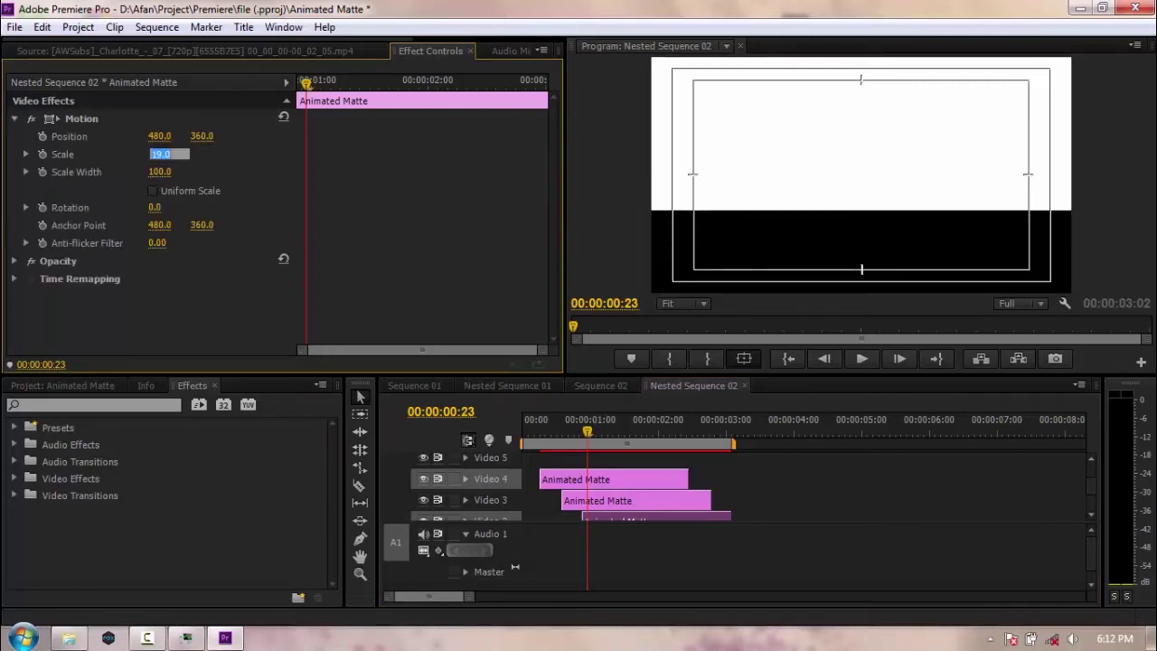
{"action": "type", "text": "35"}
{"action": "key", "text": "Return"}
- Lower the Video 2 matte to the bottom edge of the frame with a vertical position of 595, using a 25% program view
{"action": "left_click_drag", "start_coordinate": [202, 135], "coordinate": [243, 135]}
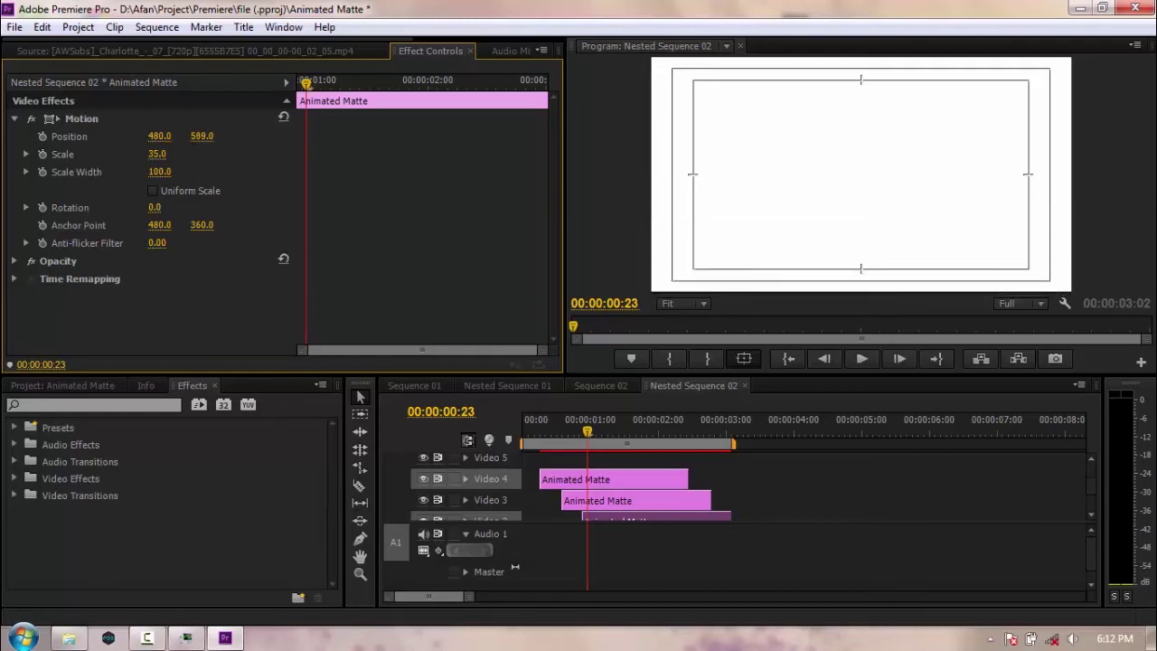
{"action": "left_click", "coordinate": [80, 118]}
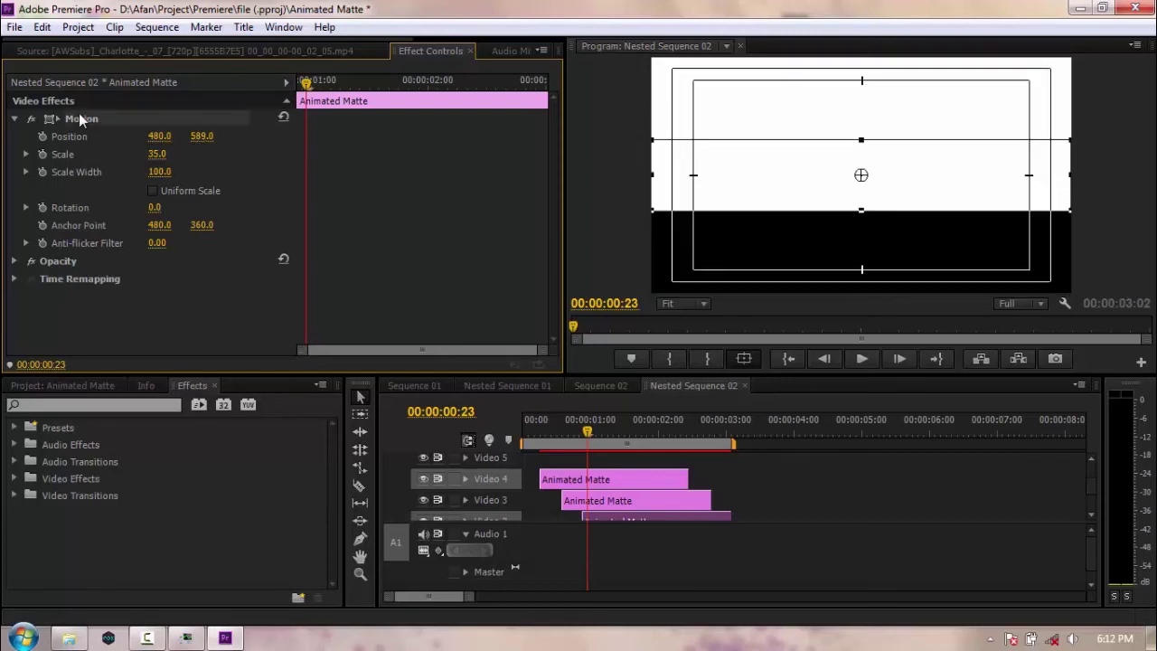
{"action": "left_click", "coordinate": [675, 305]}
{"action": "left_click", "coordinate": [691, 365]}
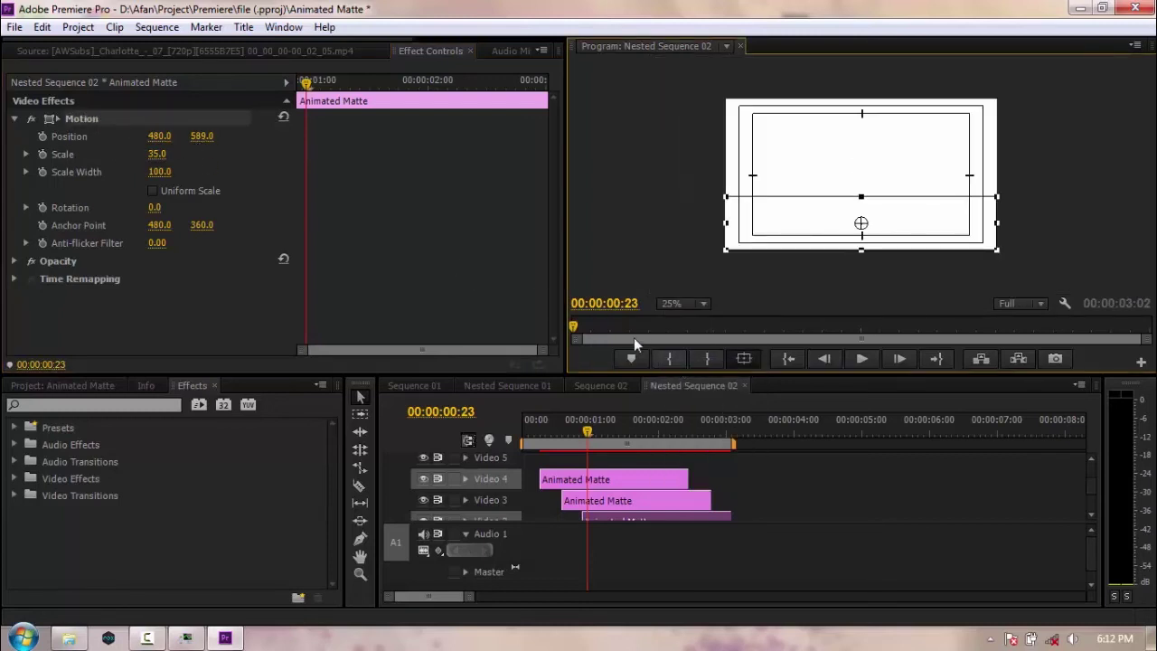
{"action": "left_click", "coordinate": [695, 283]}
{"action": "left_click_drag", "start_coordinate": [200, 136], "coordinate": [206, 135]}
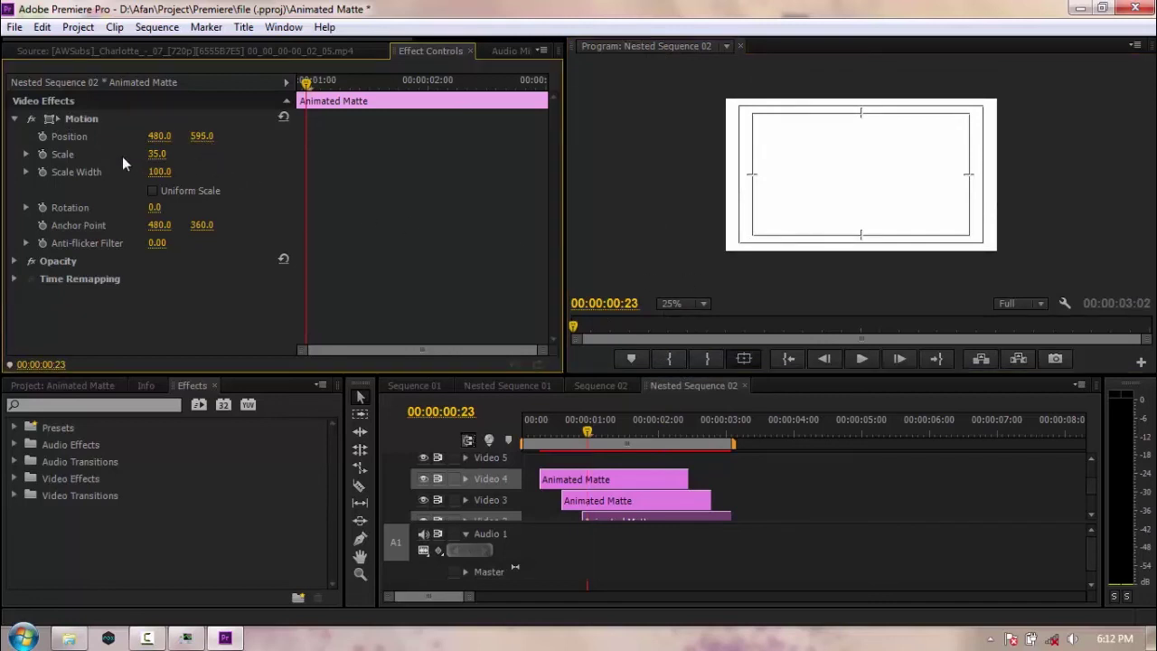
- Scrub through the three nested mattes, switch to Sequence 02 and return its playhead to 00:00:00:00
{"action": "left_click_drag", "start_coordinate": [524, 432], "coordinate": [601, 433]}
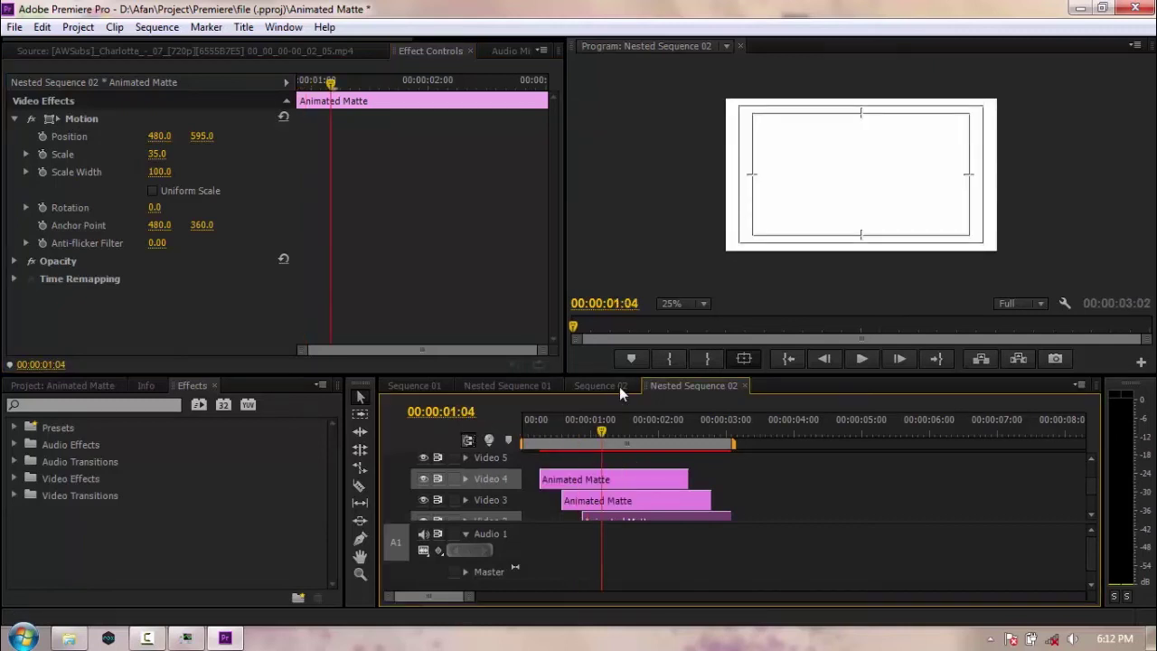
{"action": "left_click", "coordinate": [599, 385]}
{"action": "left_click", "coordinate": [524, 433]}
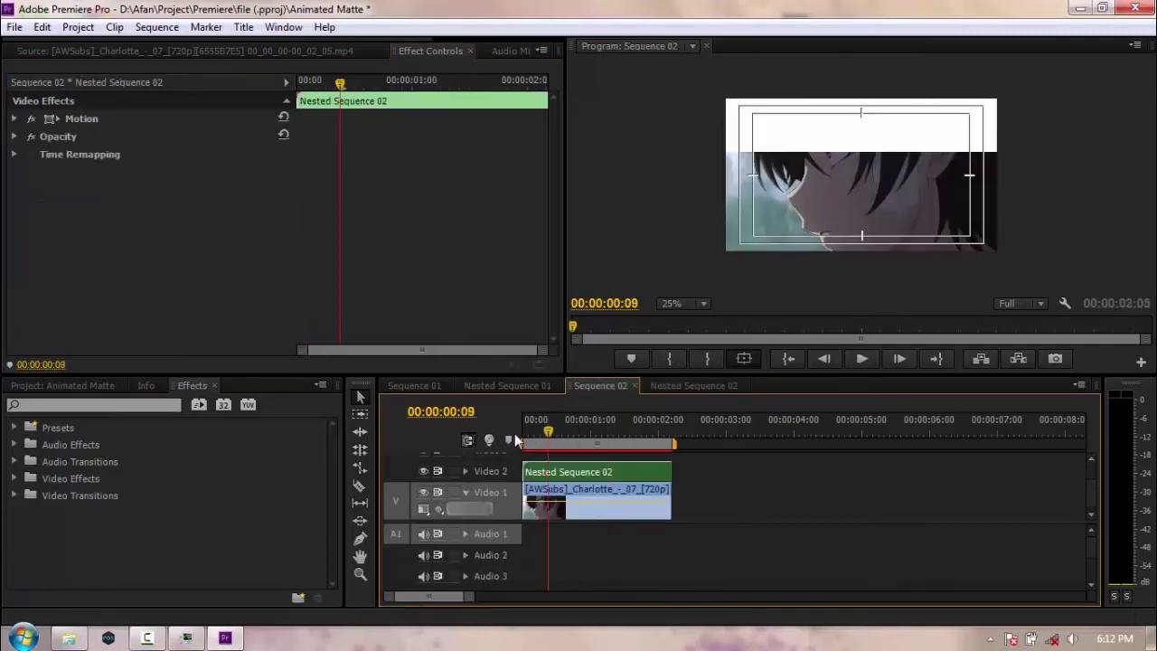
- Search the effects for "track" and apply Track Matte Key to the anime clip on Video 1
{"action": "left_click", "coordinate": [140, 404]}
{"action": "type", "text": "tr"}
{"action": "type", "text": "ack"}
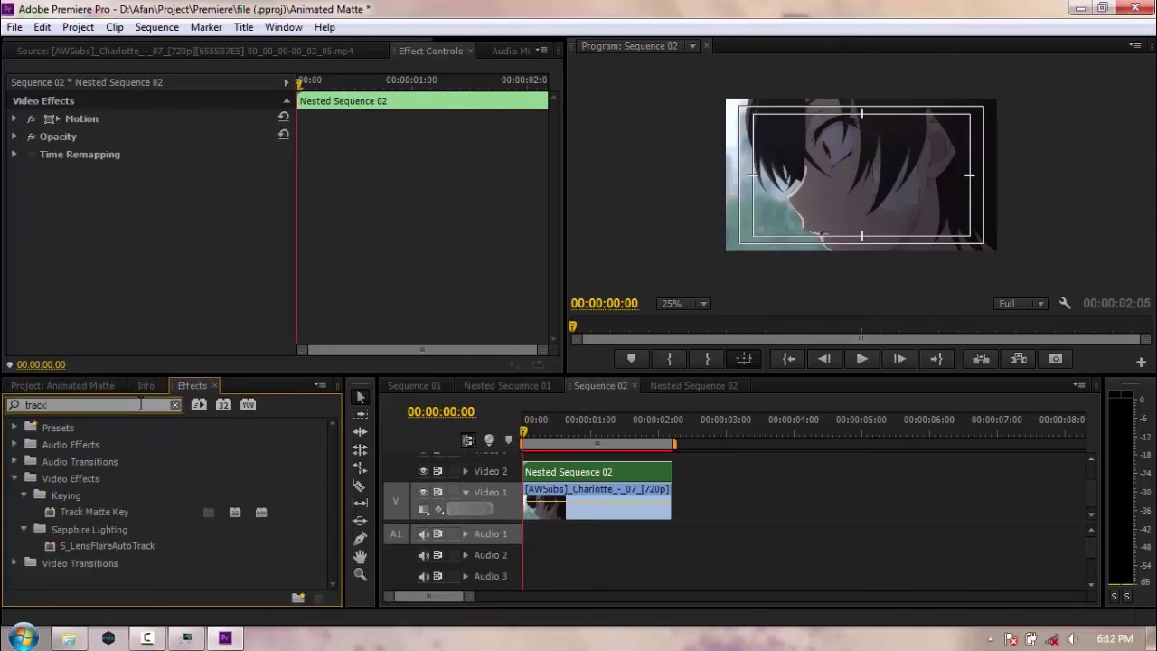
{"action": "left_click_drag", "start_coordinate": [92, 510], "coordinate": [553, 500]}
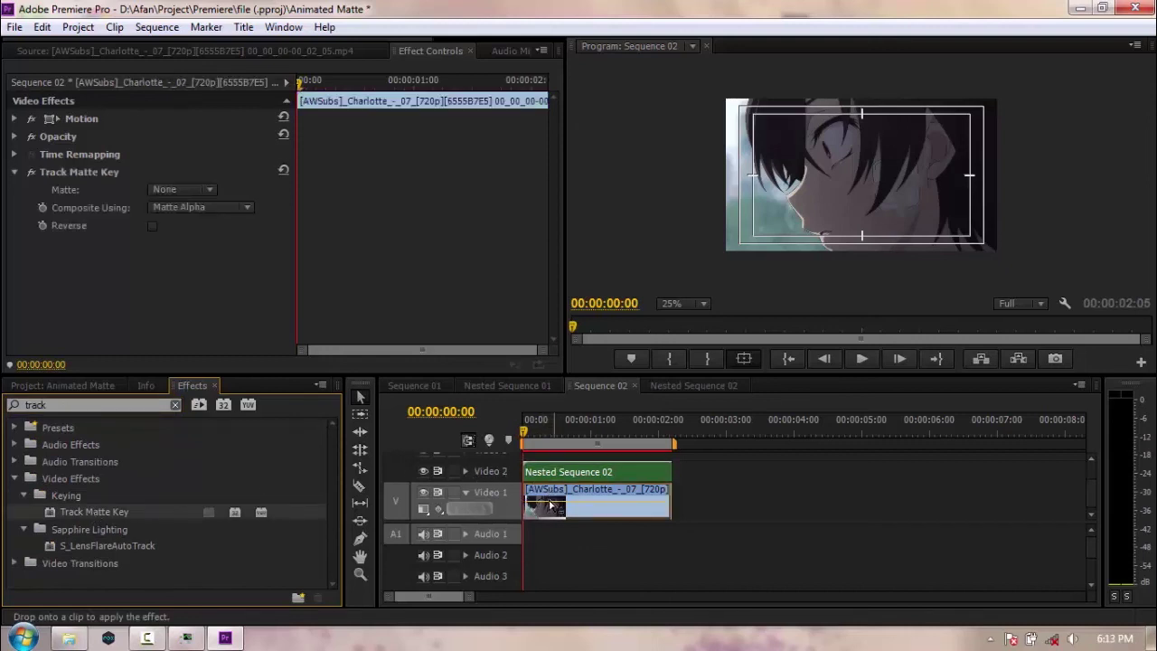
- Set the Track Matte Key to use Video 2 as matte with Matte Luma compositing, and preview the sequence from its start
{"action": "left_click", "coordinate": [176, 194]}
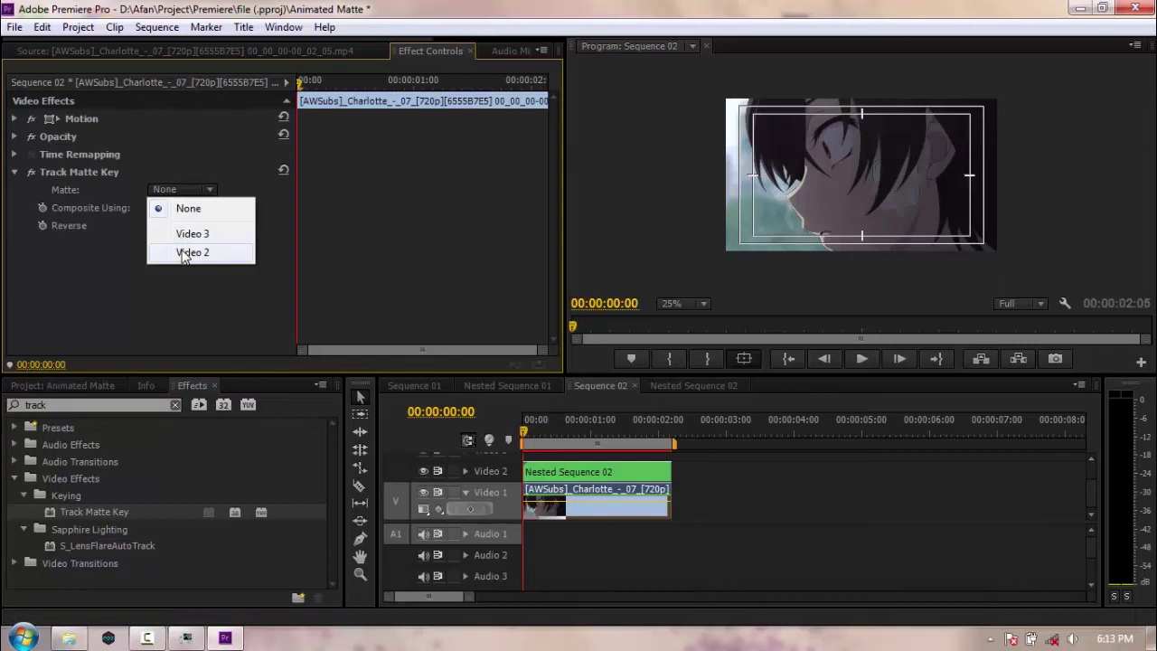
{"action": "left_click", "coordinate": [192, 250]}
{"action": "left_click", "coordinate": [187, 209]}
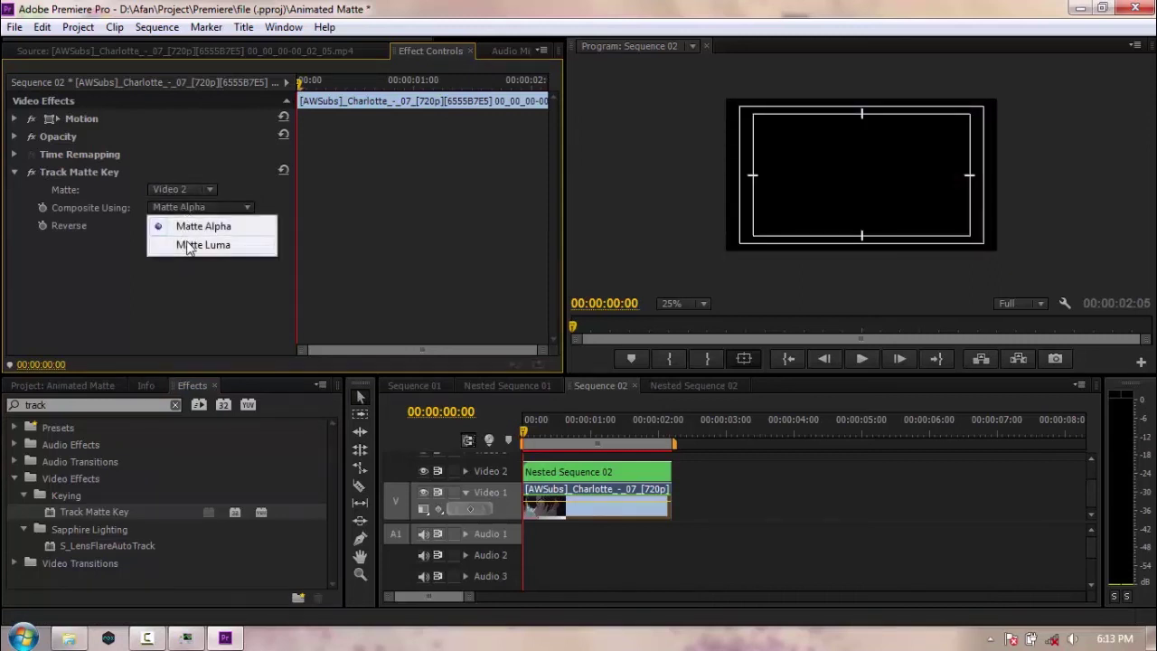
{"action": "left_click", "coordinate": [188, 245]}
{"action": "key", "text": "space"}
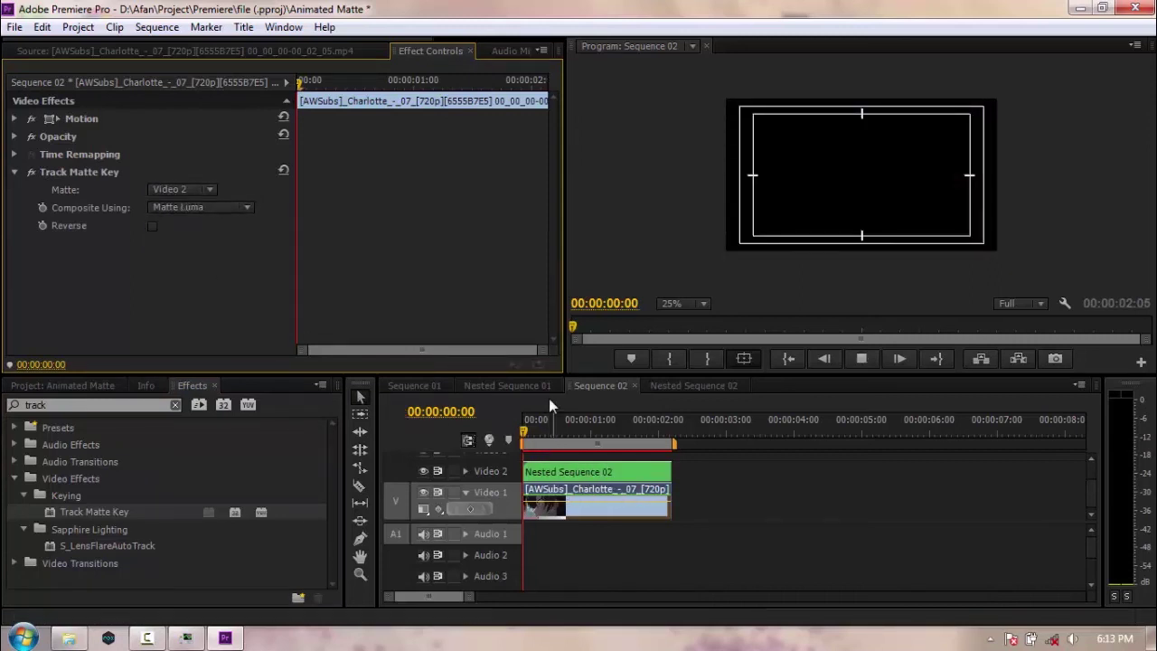
{"action": "left_click", "coordinate": [786, 361]}
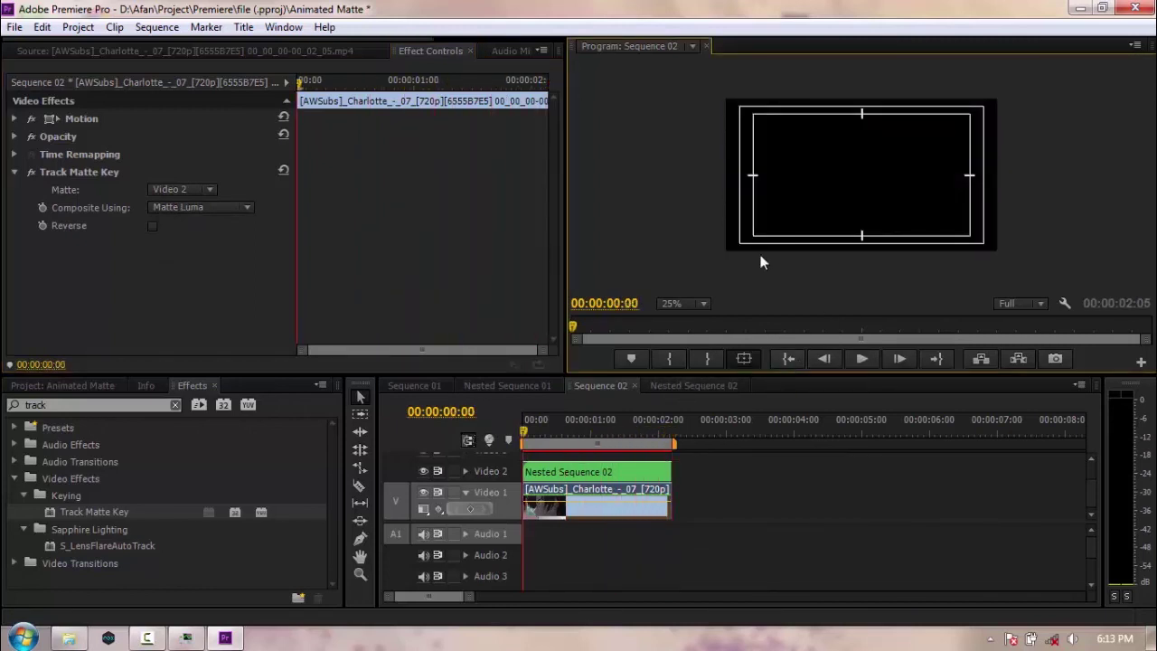